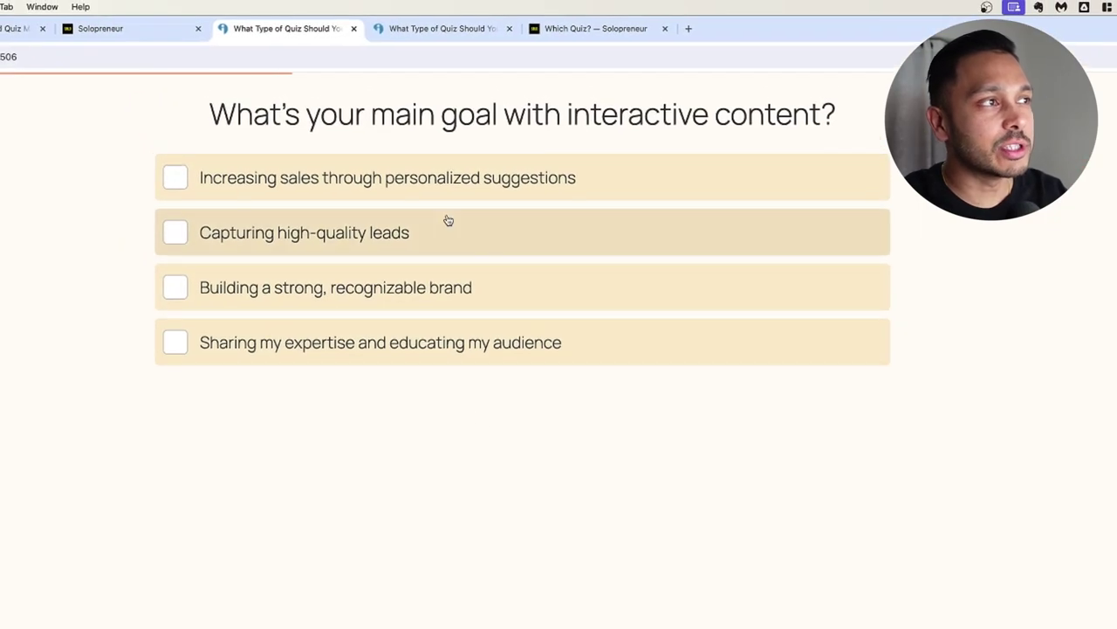
Step: Answer the next two questions of the Interact interactive-content quiz
click(446, 219)
click(446, 195)
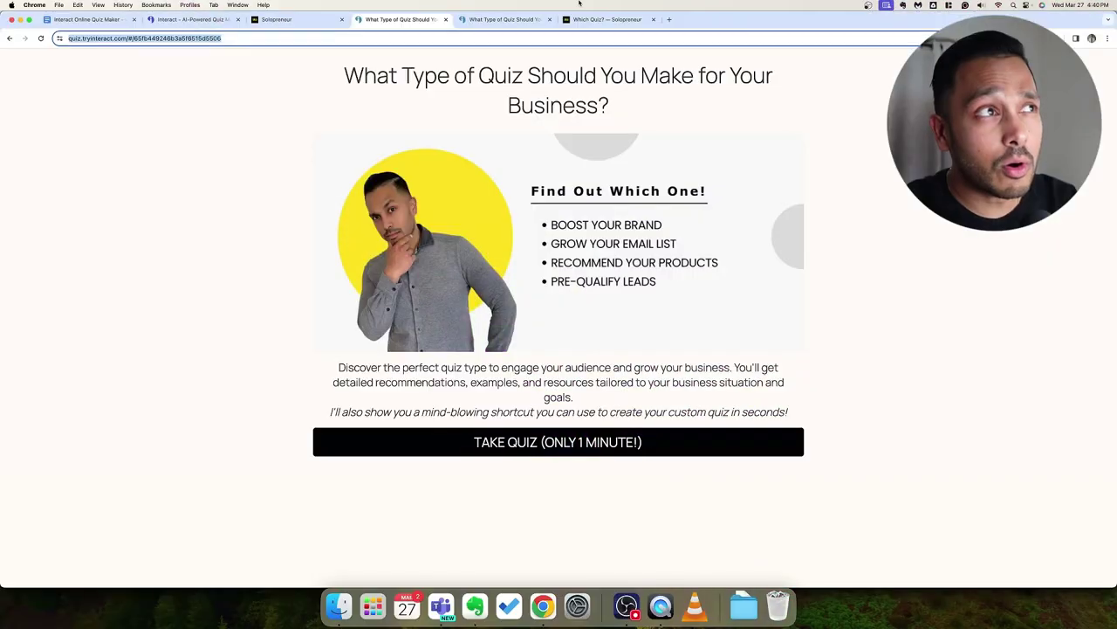
Step: Start the quiz recommender on the Which Quiz? Solopreneur page with TAKE QUIZ (ONLY 1 MINUTE!)
click(607, 19)
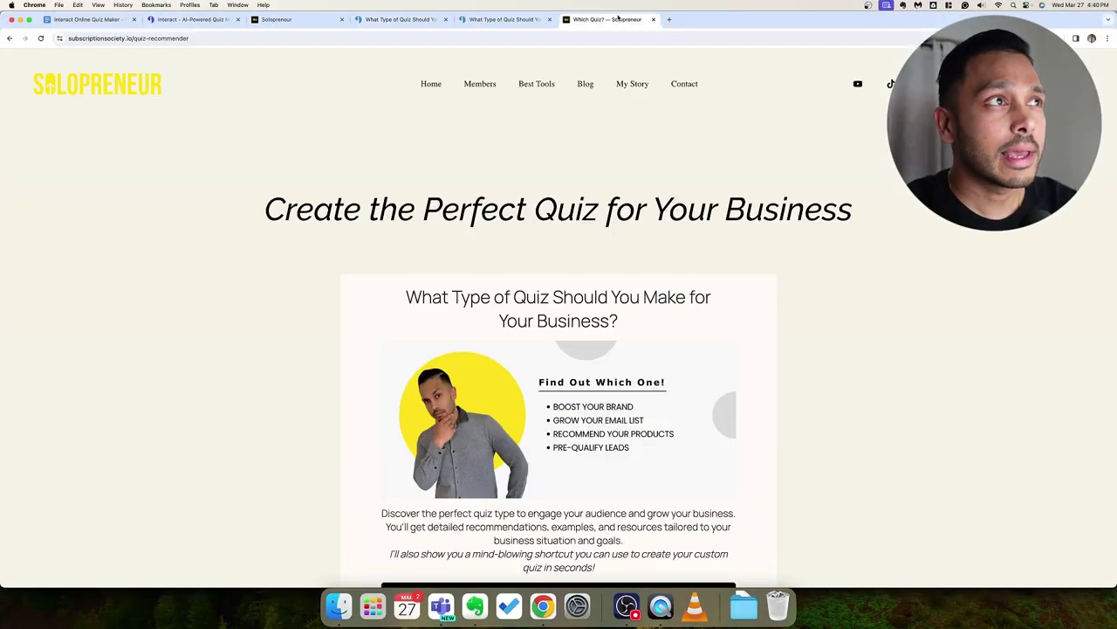
scroll(638, 282, down, 2)
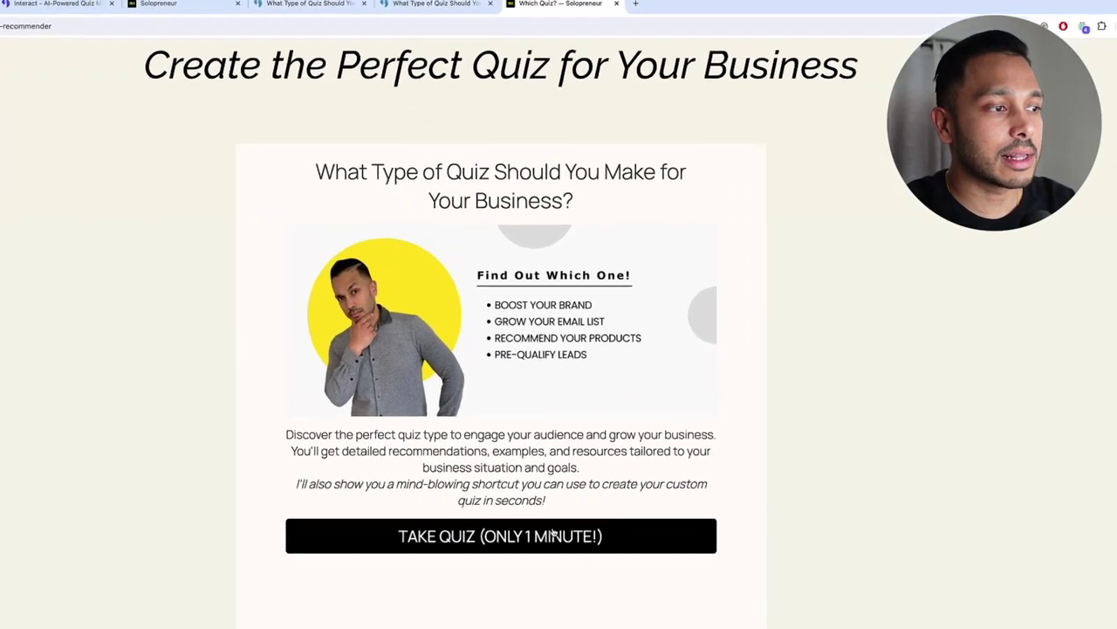
click(544, 514)
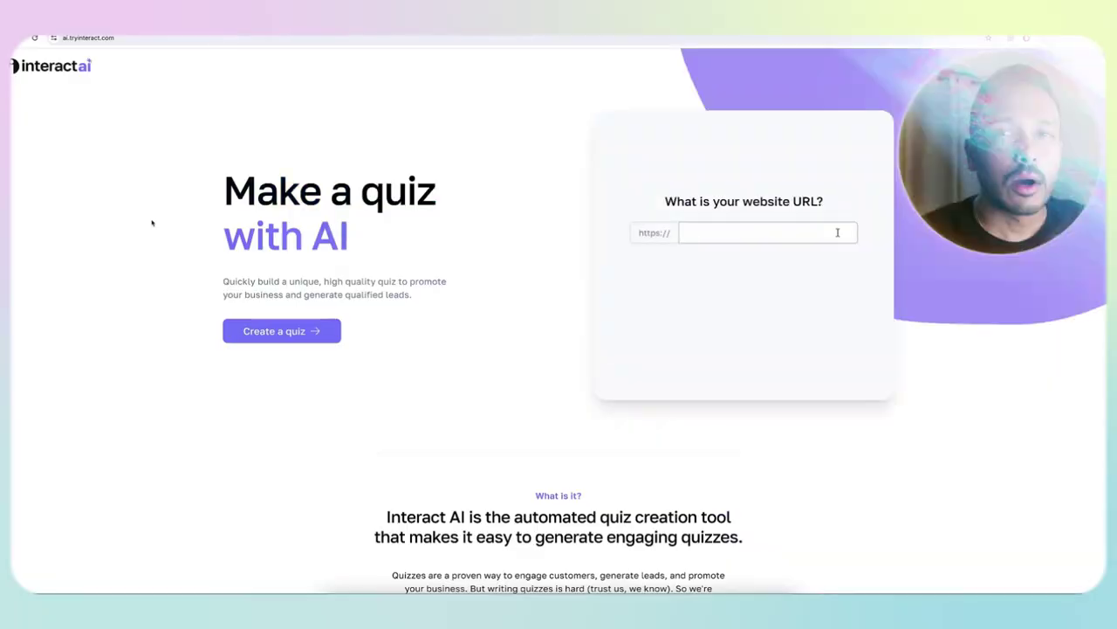
Step: Generate a sample quiz from the website elitebizcoaching.com
click(837, 232)
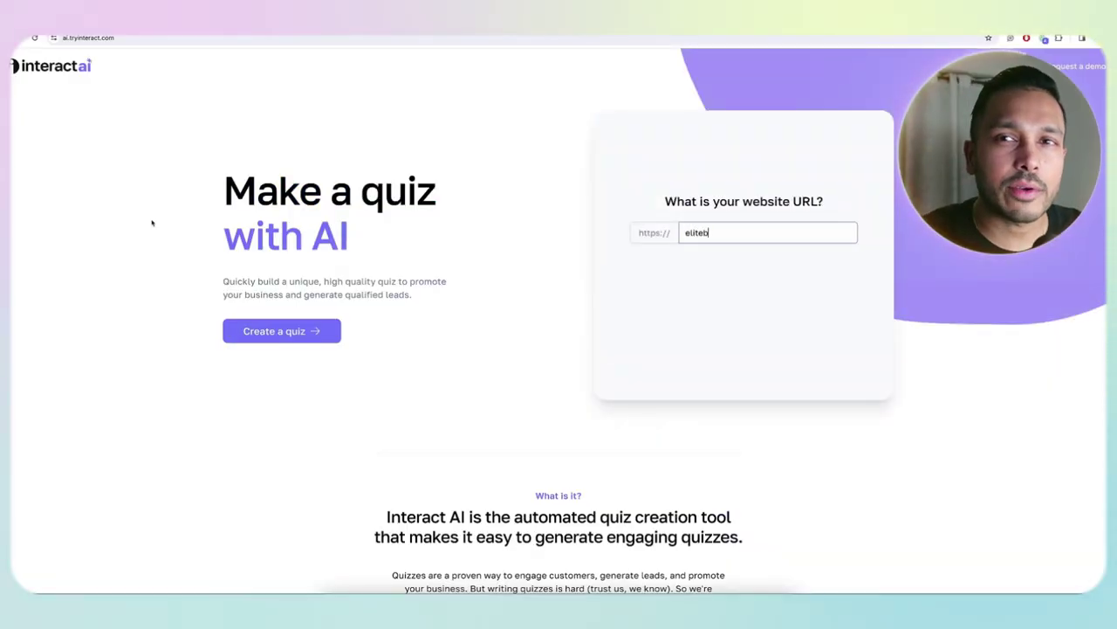
text(elitebizcoaching.com)
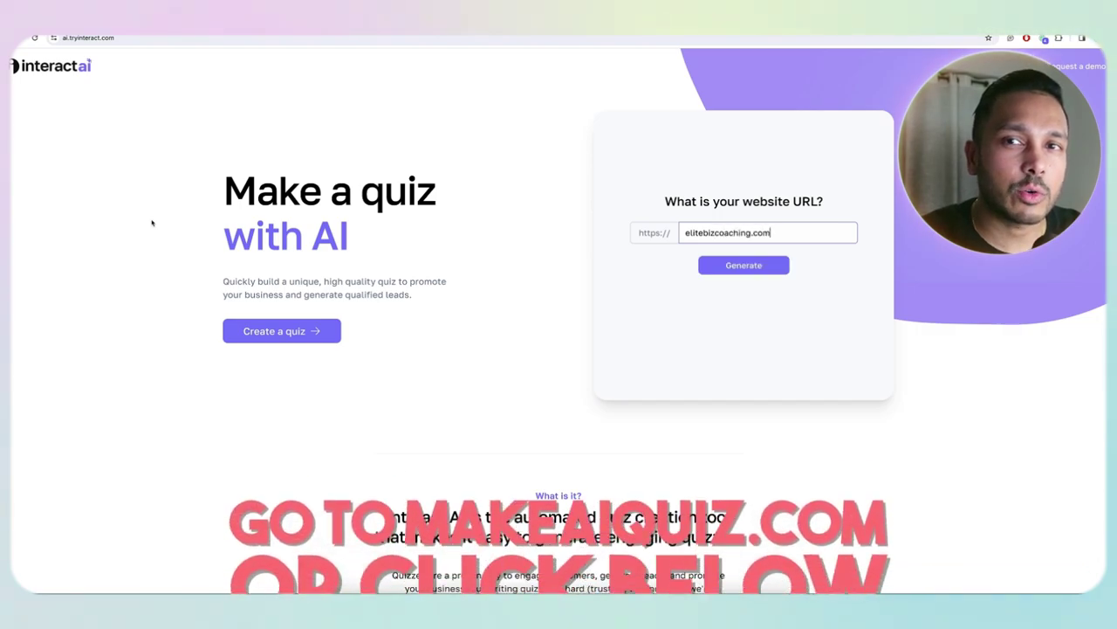
key(Return)
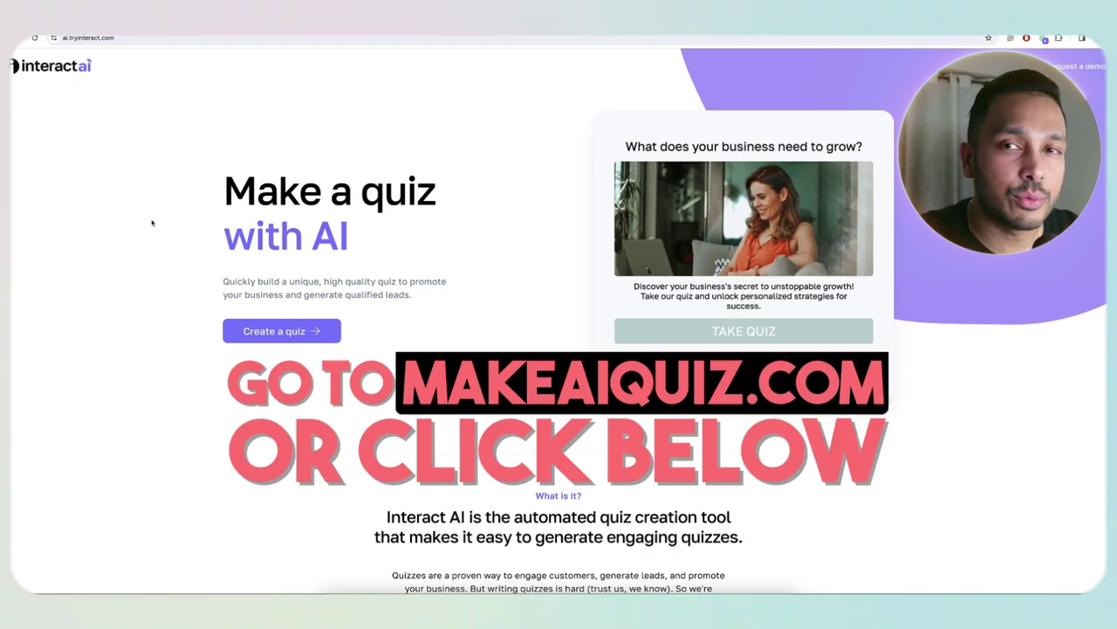
Step: Start the sample quiz, answer its first question, then begin creating a new quiz
click(834, 331)
click(842, 325)
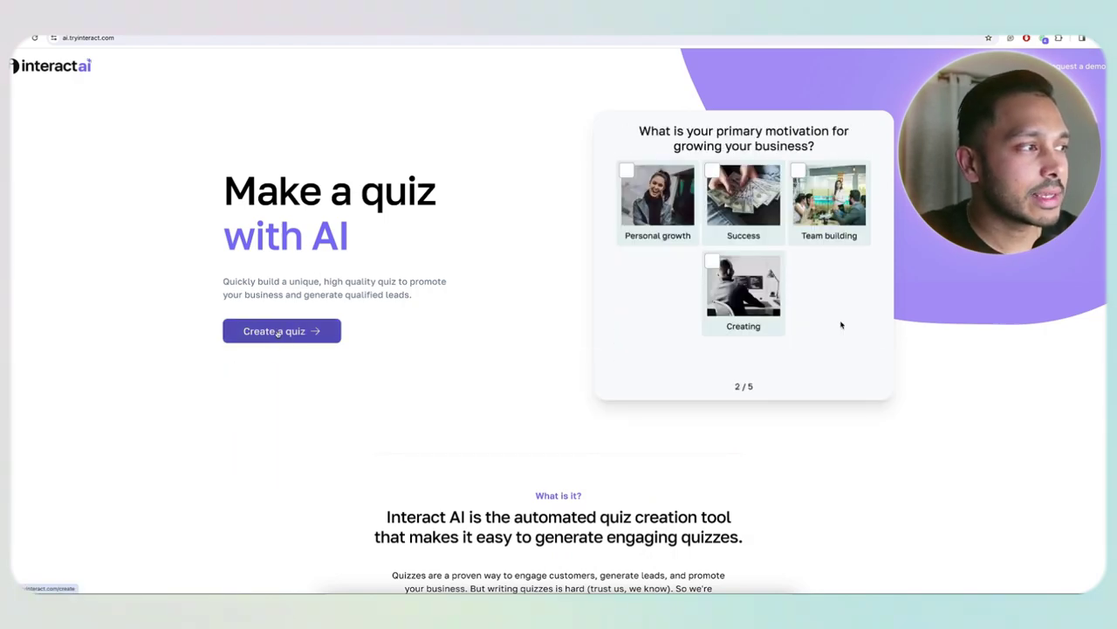
click(279, 331)
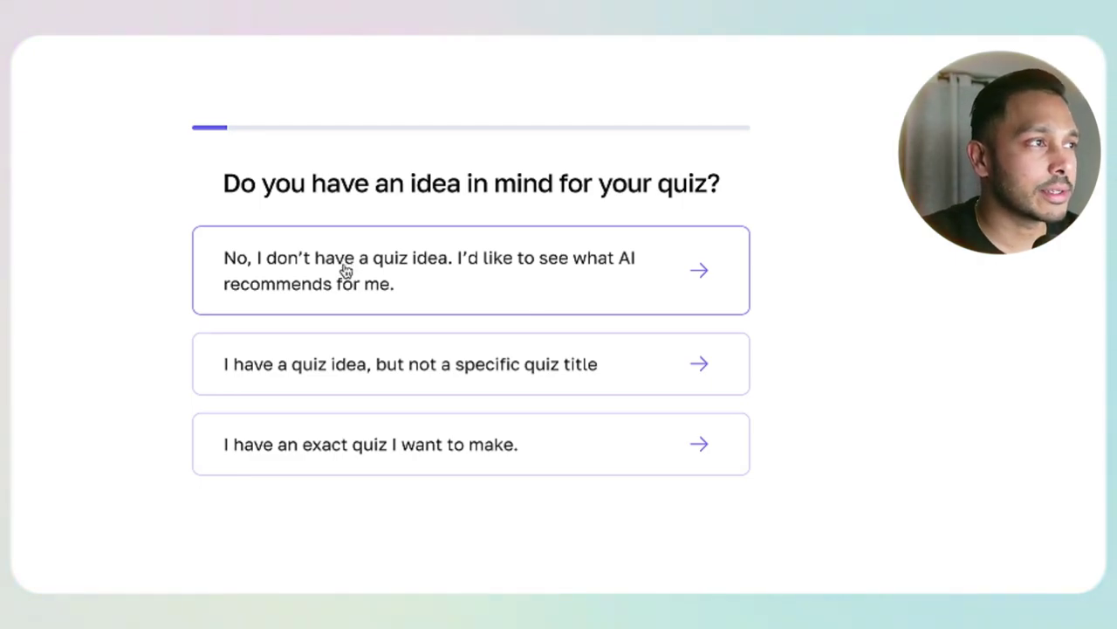
Step: Choose 'No, I don't have a quiz idea. I'd like to see what AI recommends for me.'
click(347, 273)
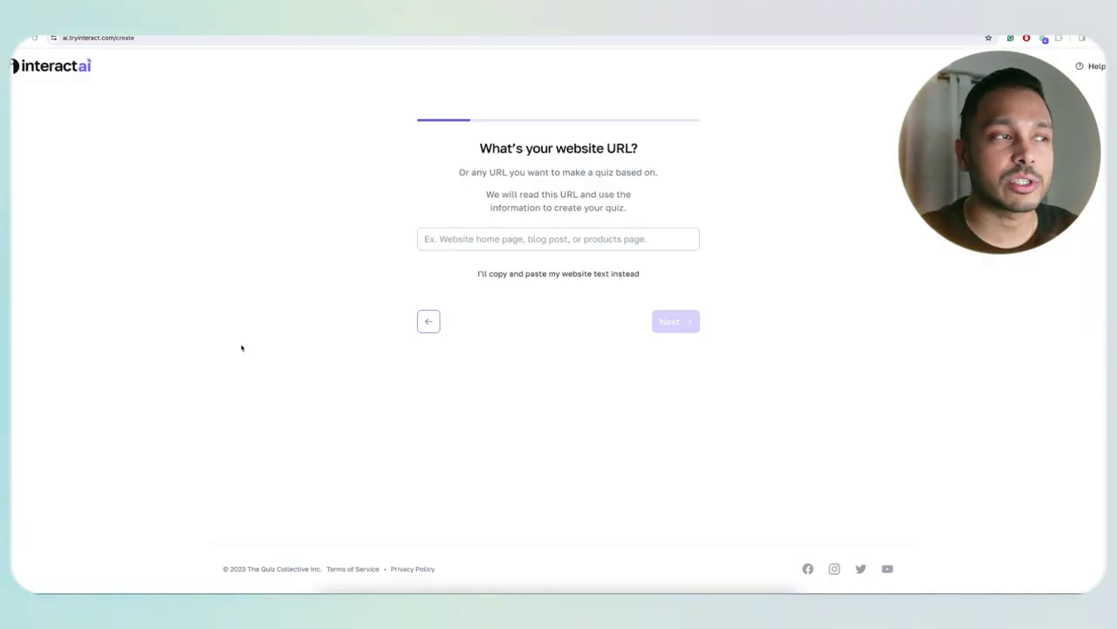
Step: Use lafitness.com as the website URL, briefly trying the paste-text option, and continue
click(482, 239)
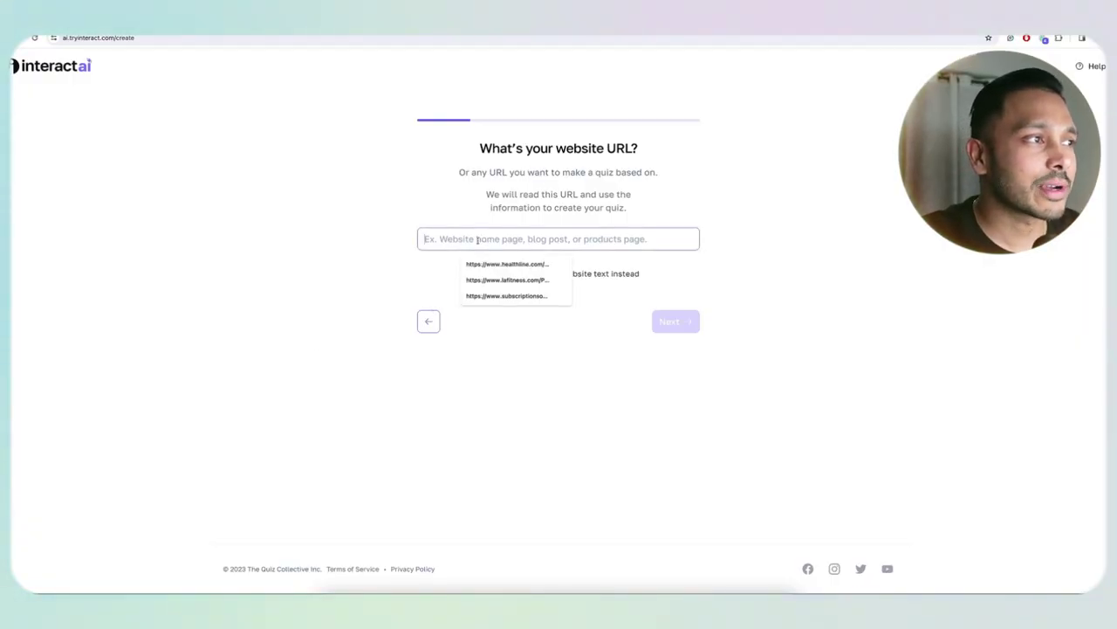
click(467, 260)
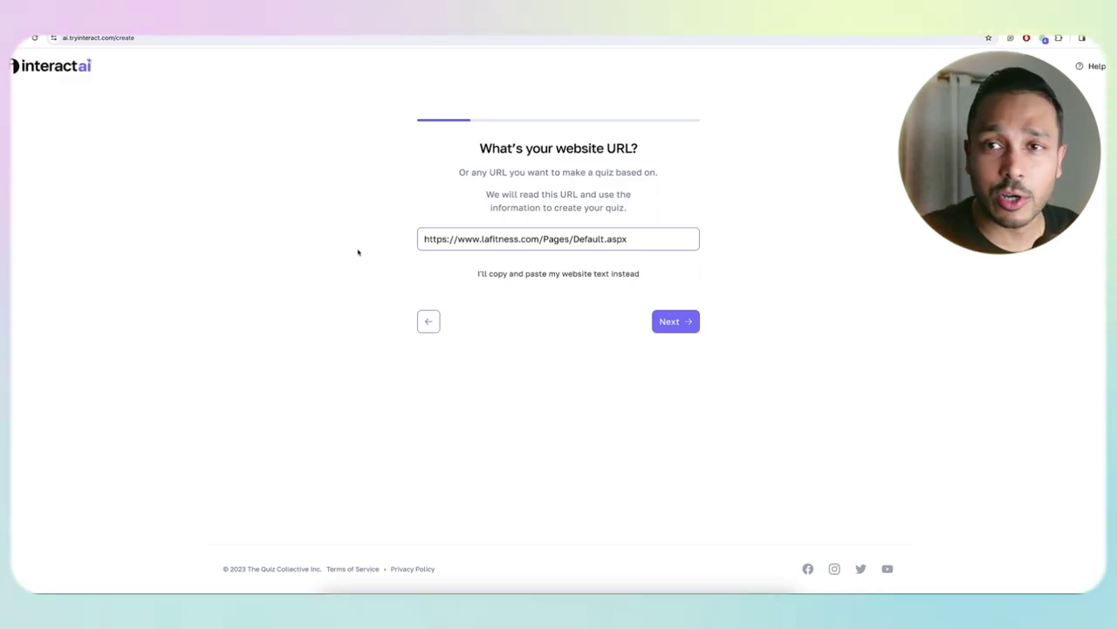
click(543, 274)
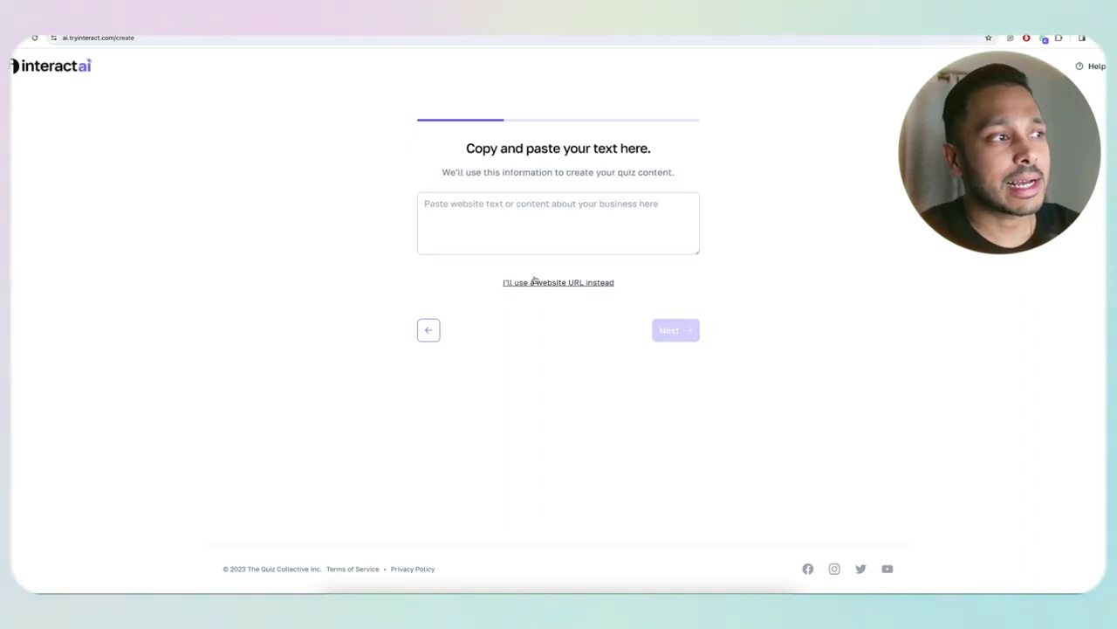
click(496, 226)
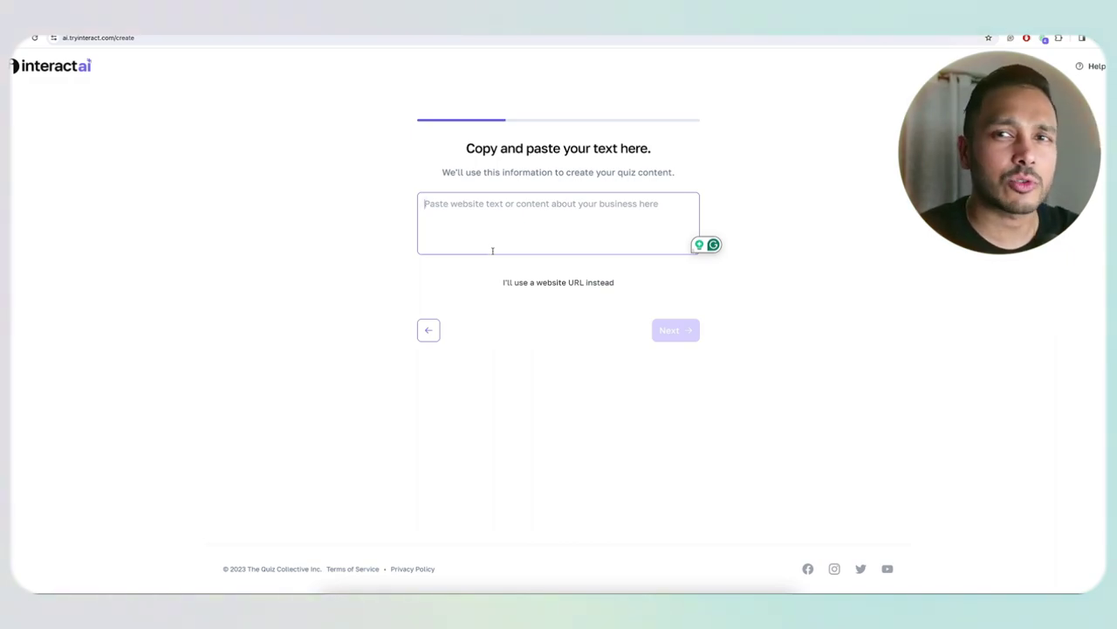
click(428, 330)
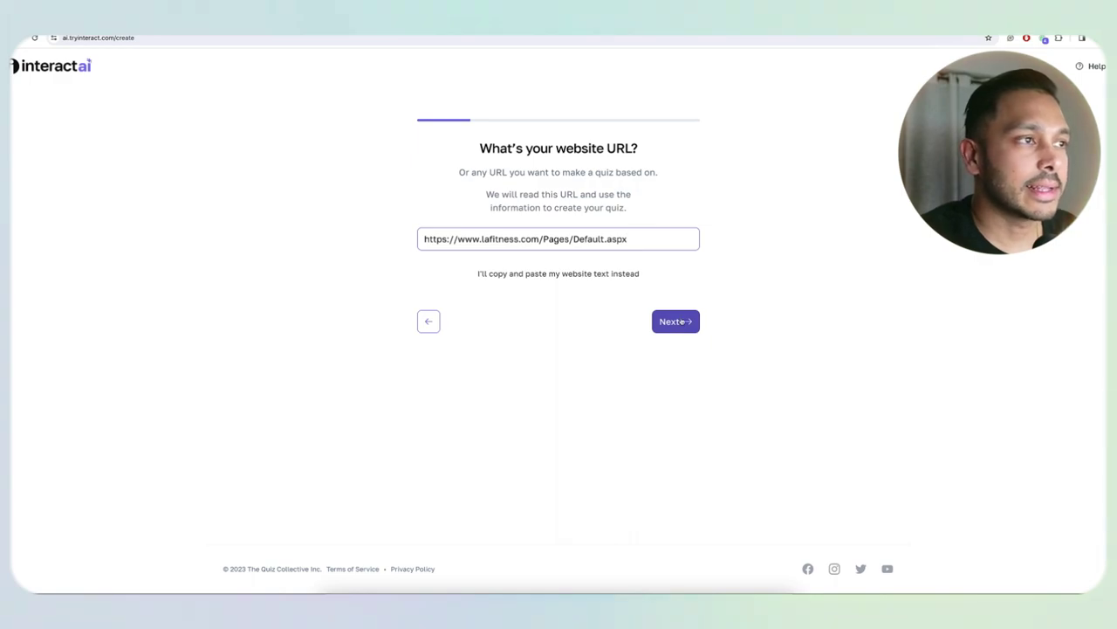
click(682, 321)
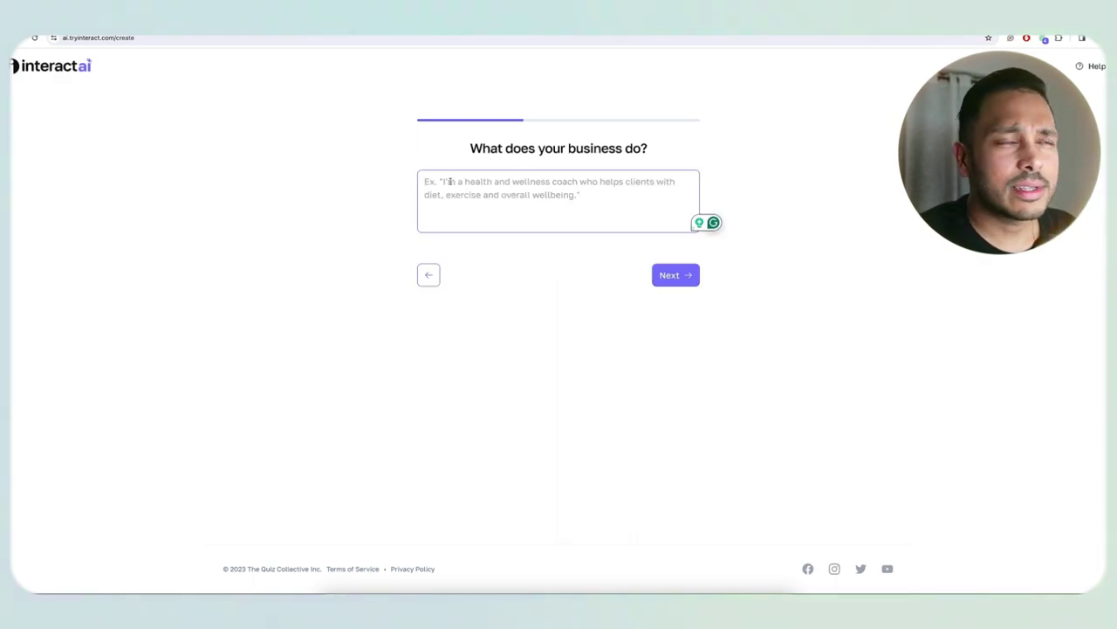
Step: Paste the personal-trainer business description and answer 'I help my customers get into shape and feel healthy'
click(654, 189)
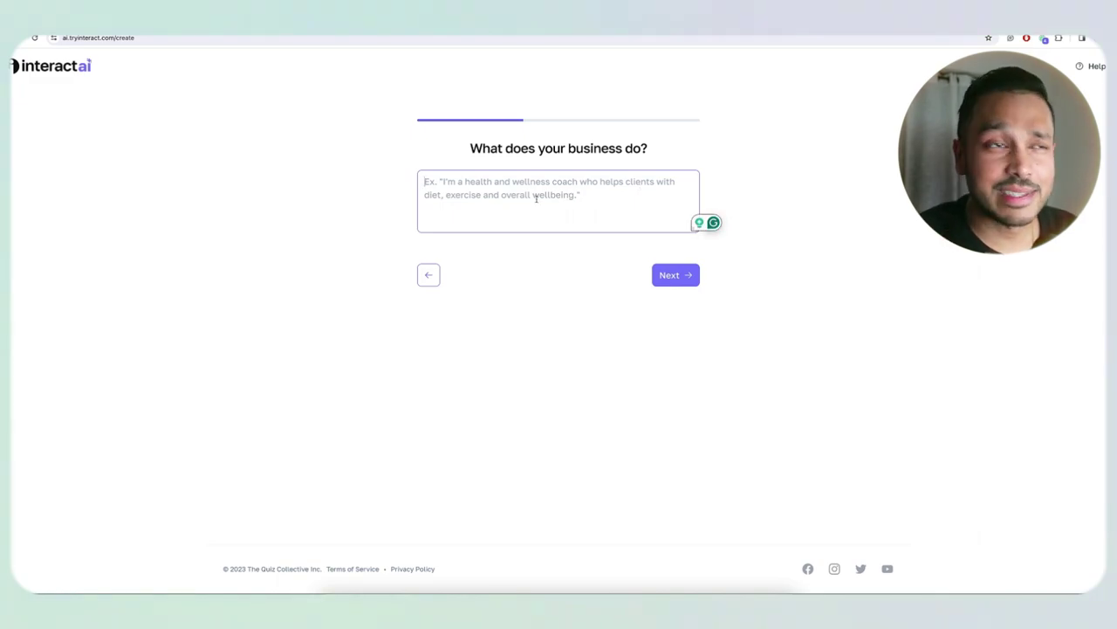
key(ctrl+v)
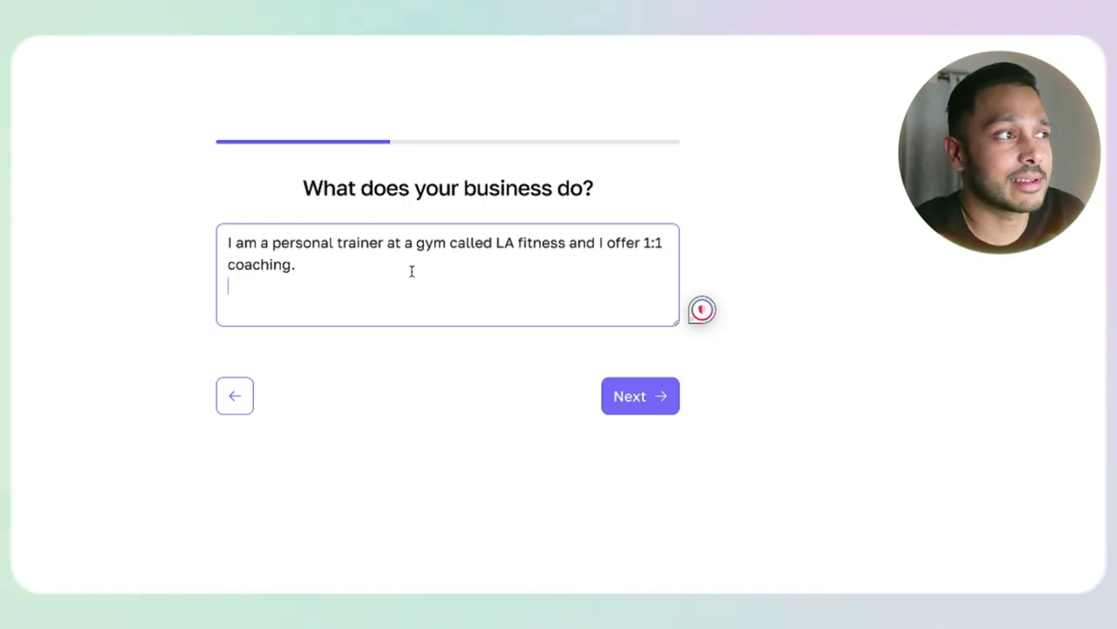
click(639, 403)
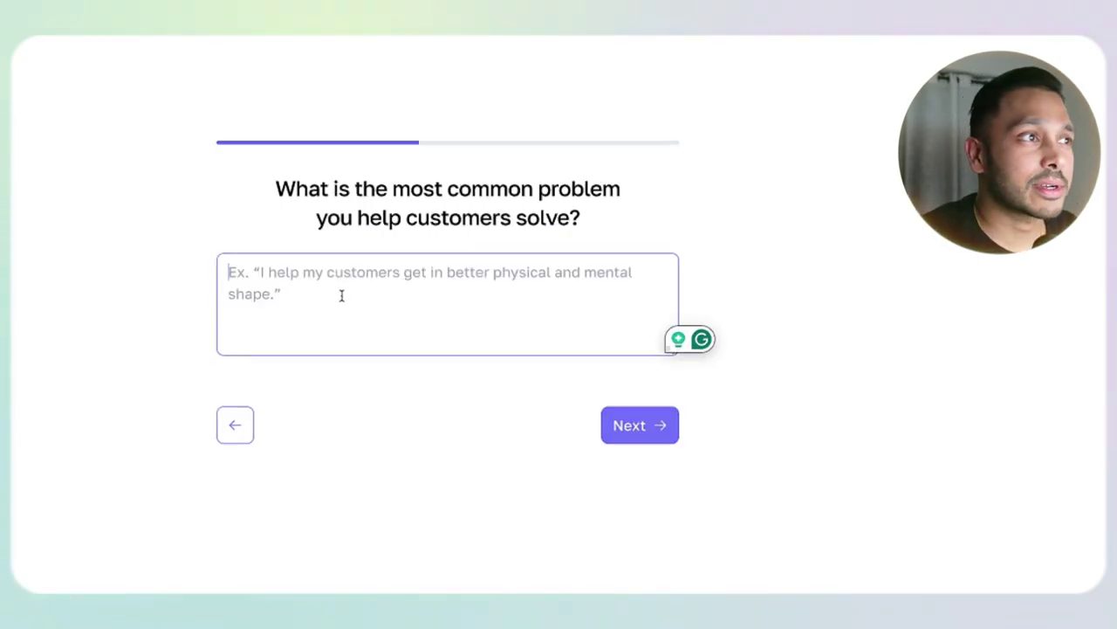
text(I help my customers get )
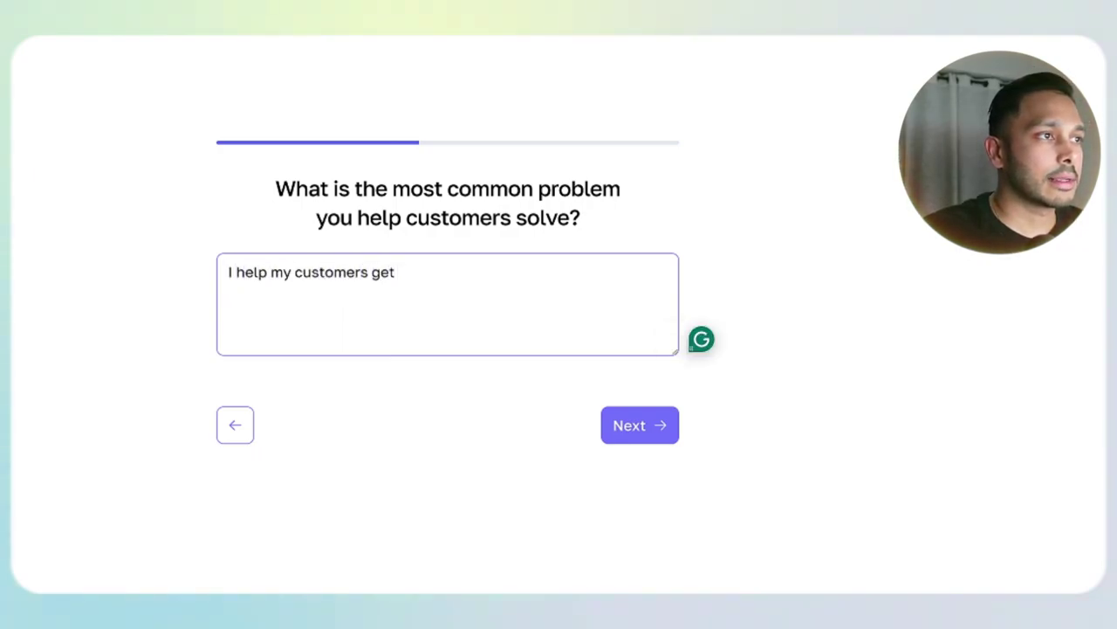
text(into shape and feel health)
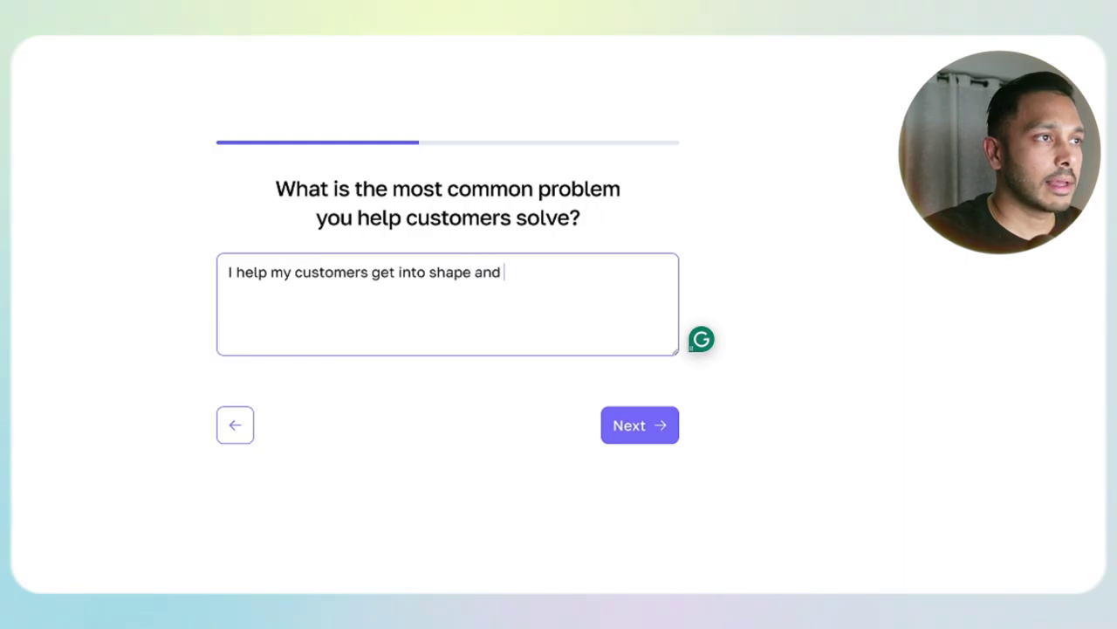
text(y)
key(Return)
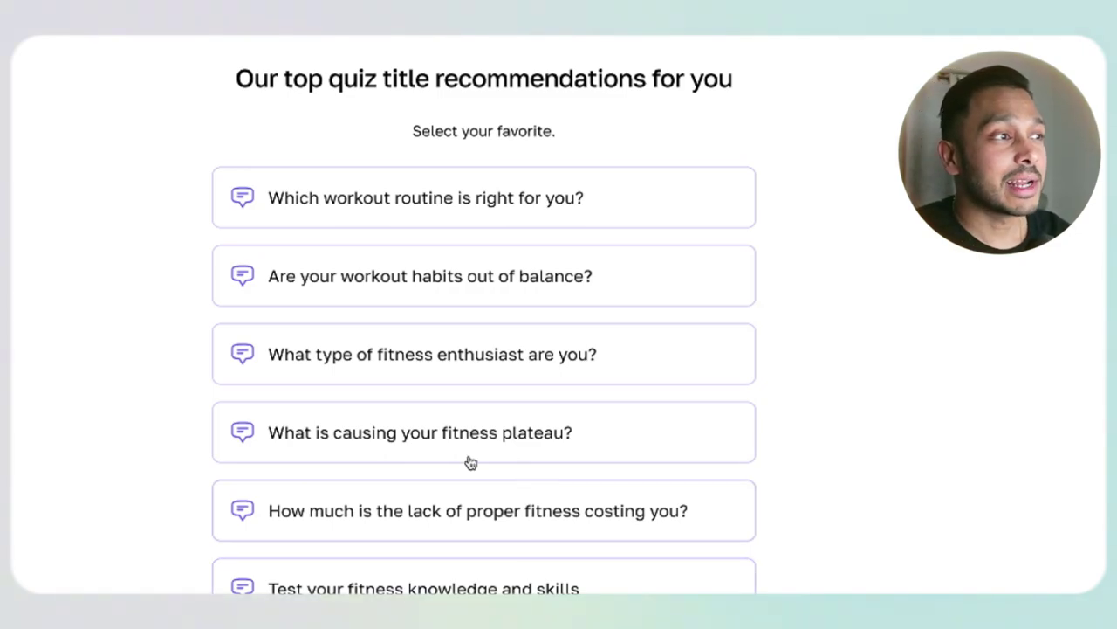
Step: Select the 'What is causing your fitness plateau?' title recommendation
click(621, 437)
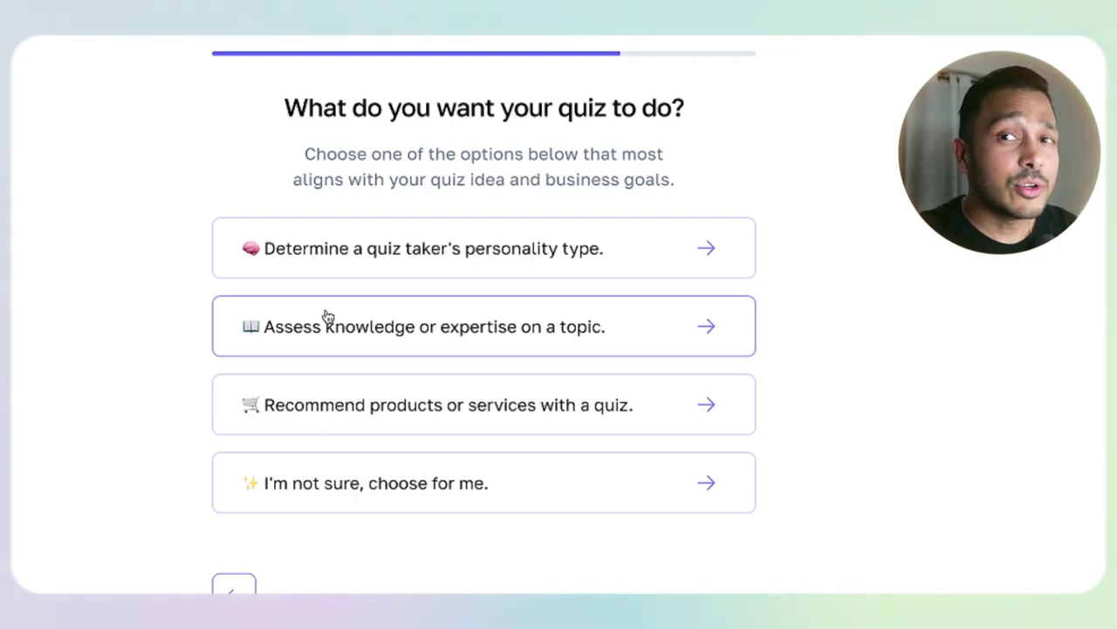
Step: Choose 'I'm not sure, choose for me' as the quiz purpose and keep 5 questions
click(384, 481)
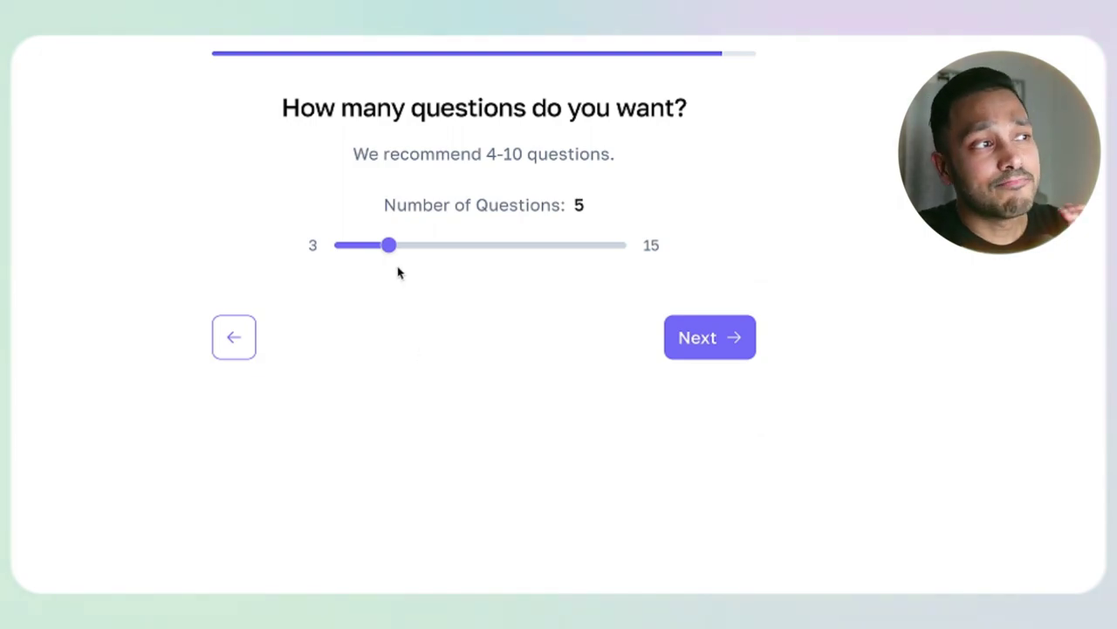
click(692, 346)
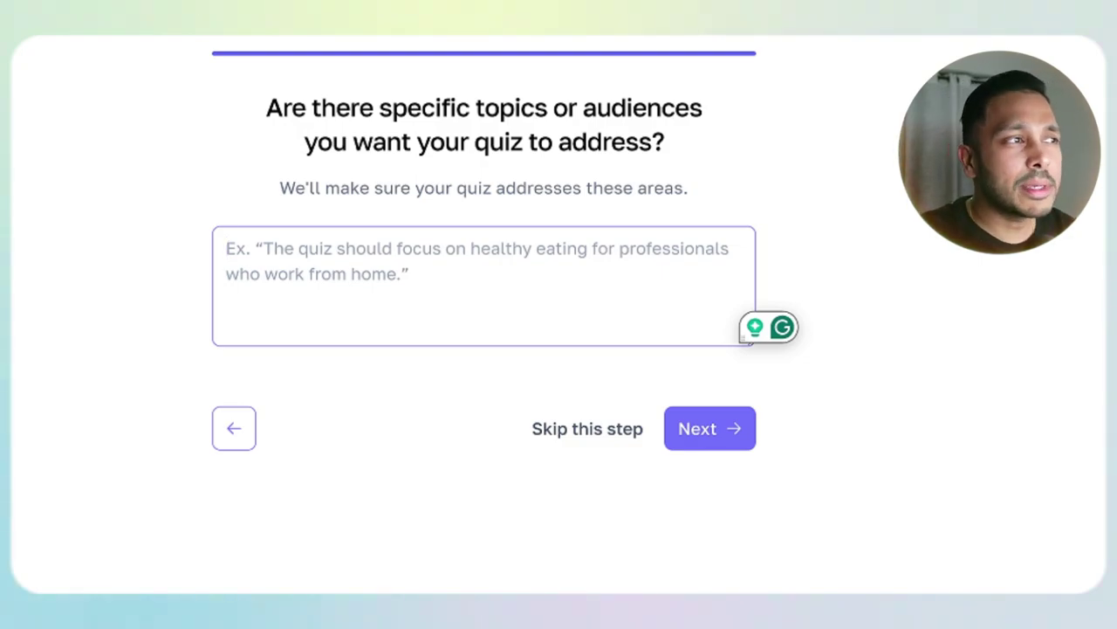
Step: Describe the audience as busy working professionals and ask to address time considerations
text(My typica)
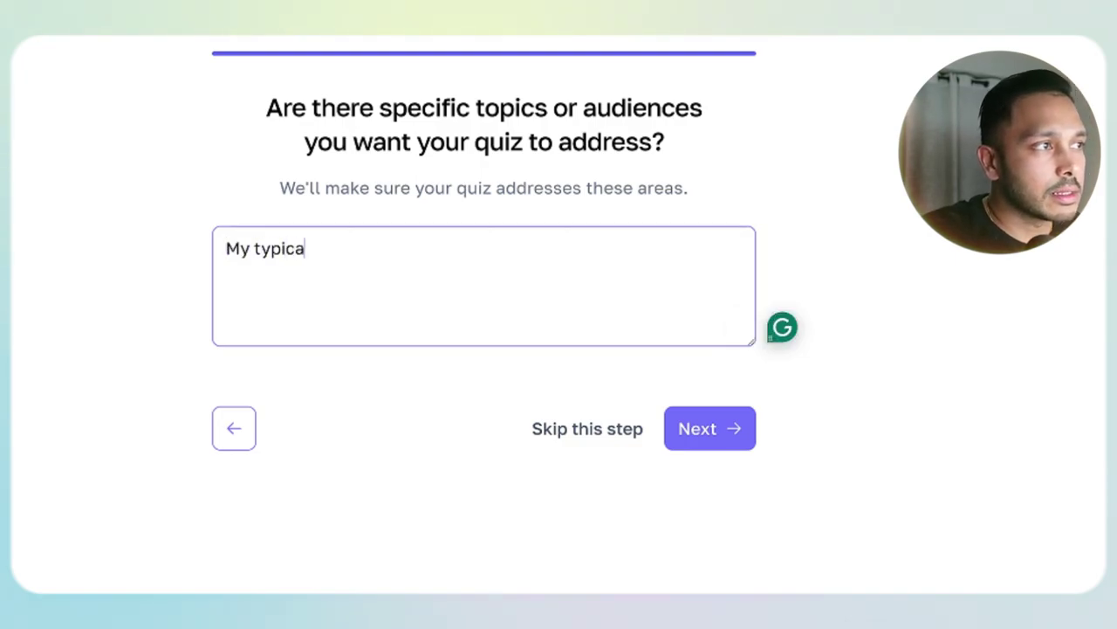
text(l audience is b)
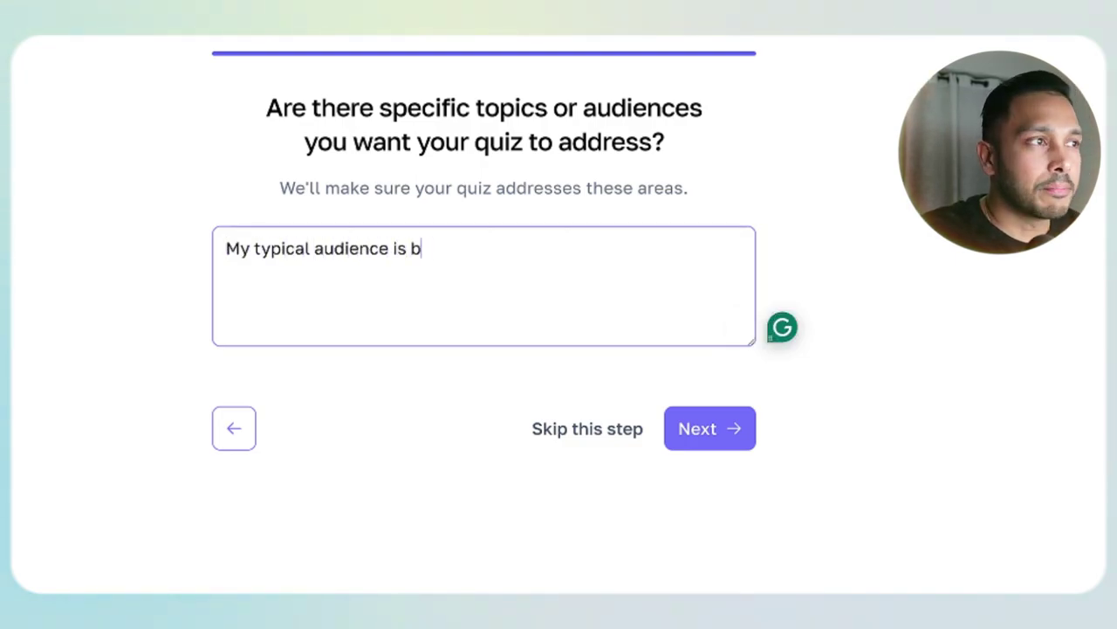
text(usy working profession)
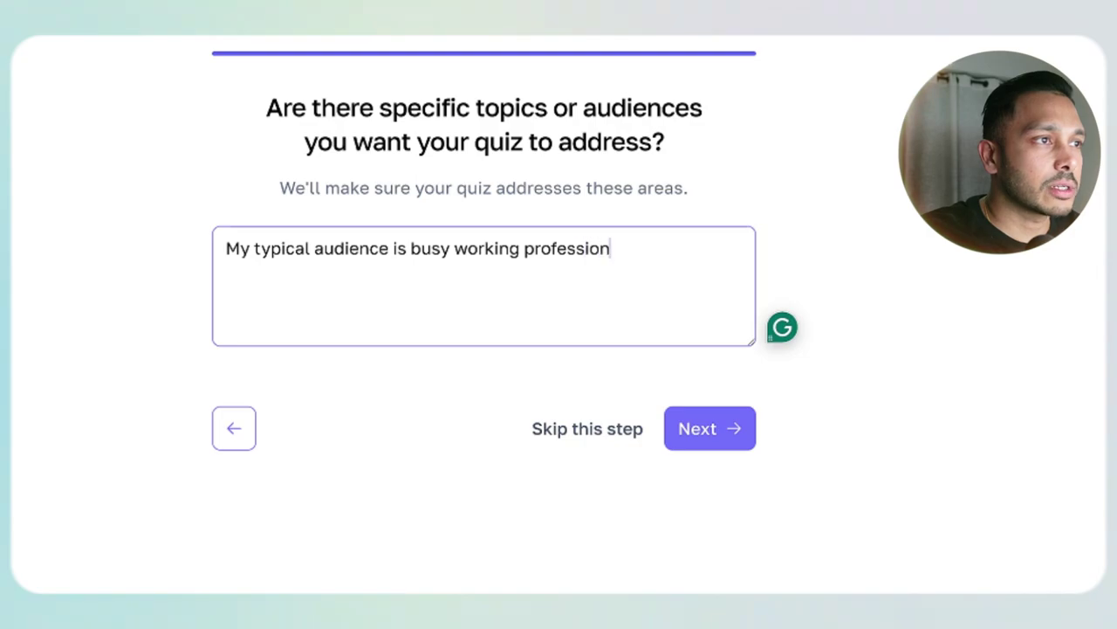
text(als. Make sure you )
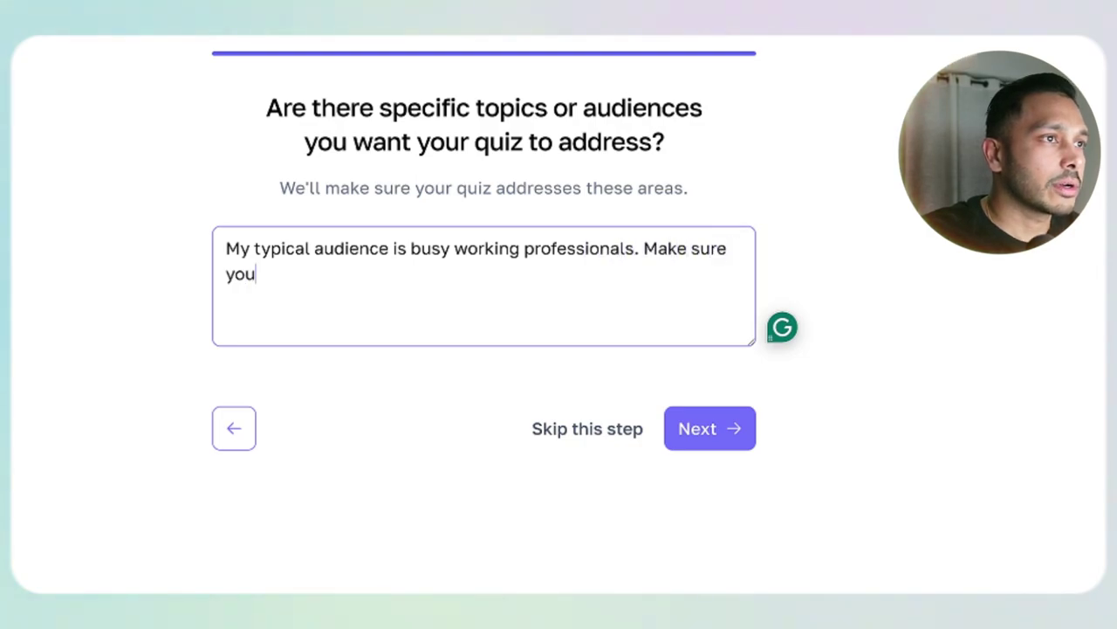
text(address )
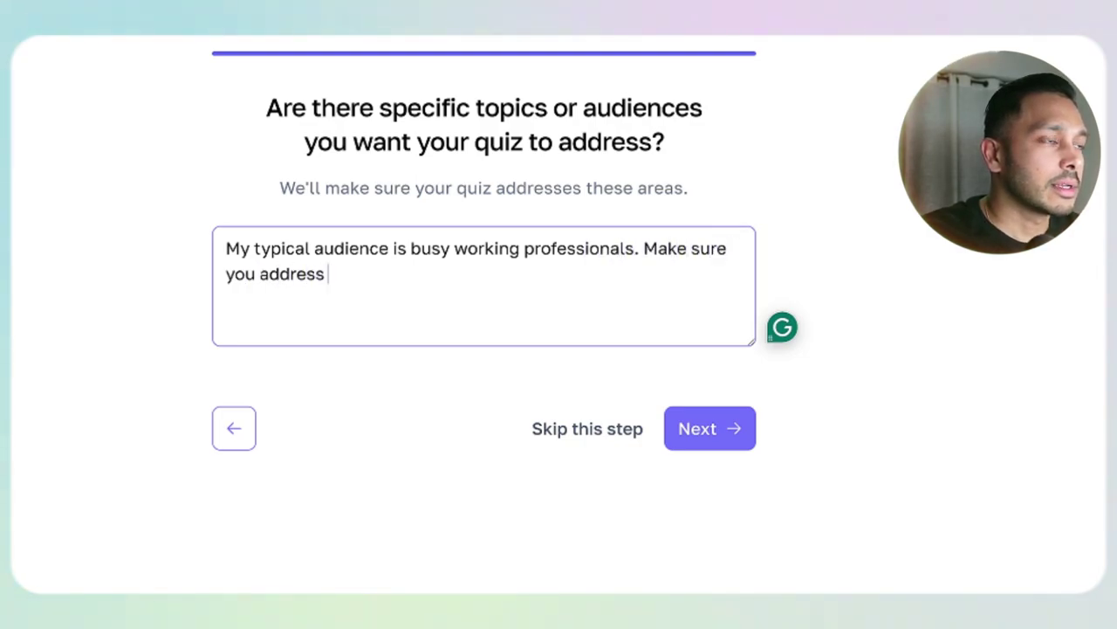
text(time considerations.)
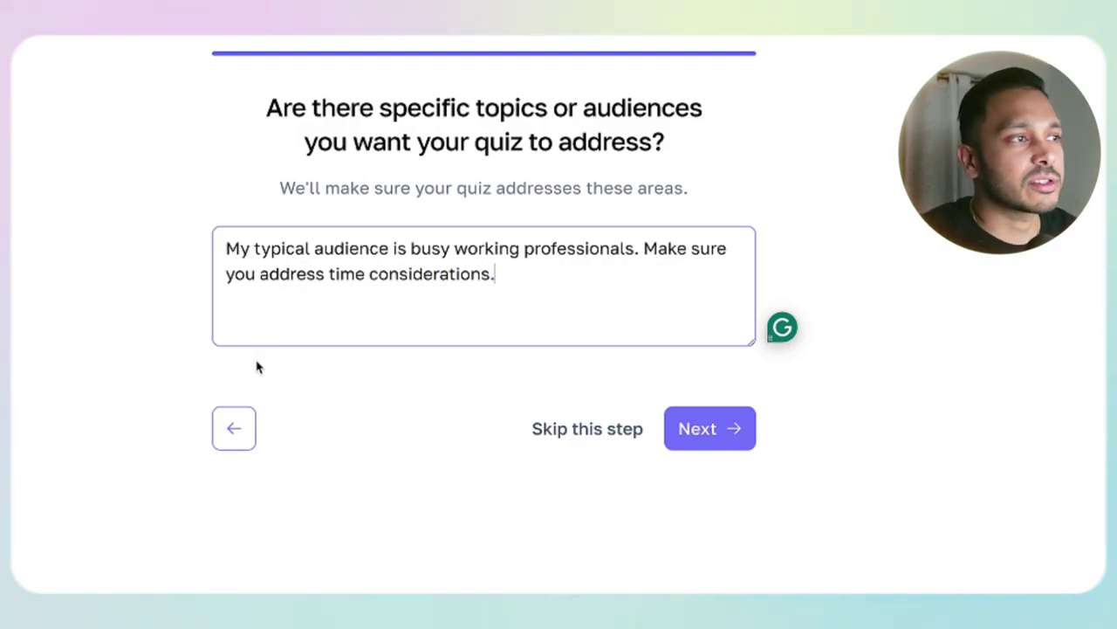
click(705, 429)
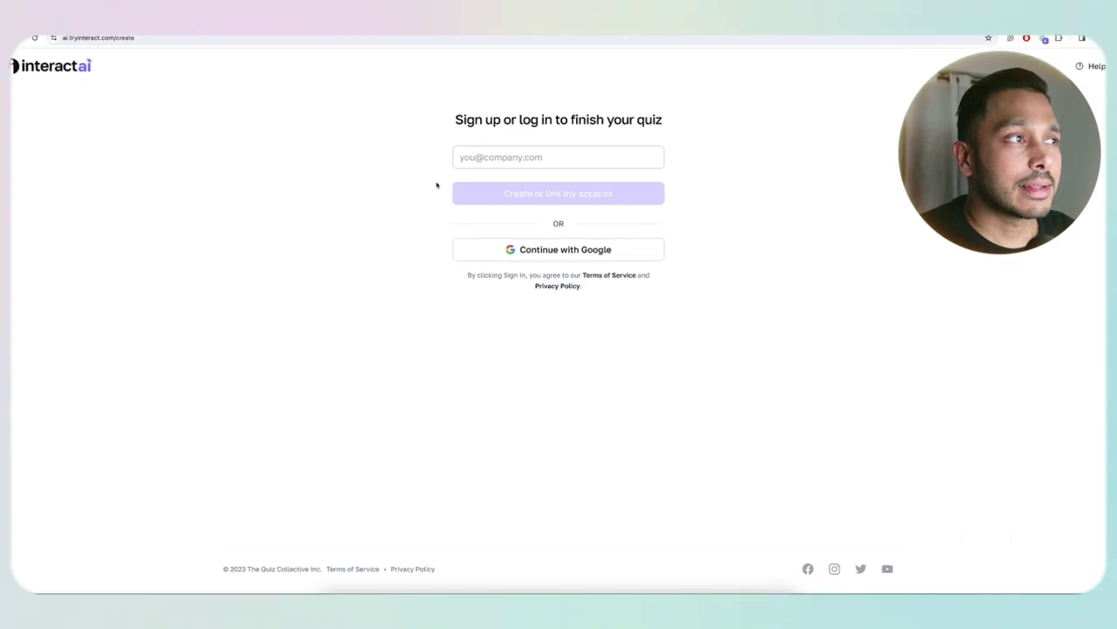
Step: Dismiss the saved-login suggestions and sign in with a Google account
click(549, 156)
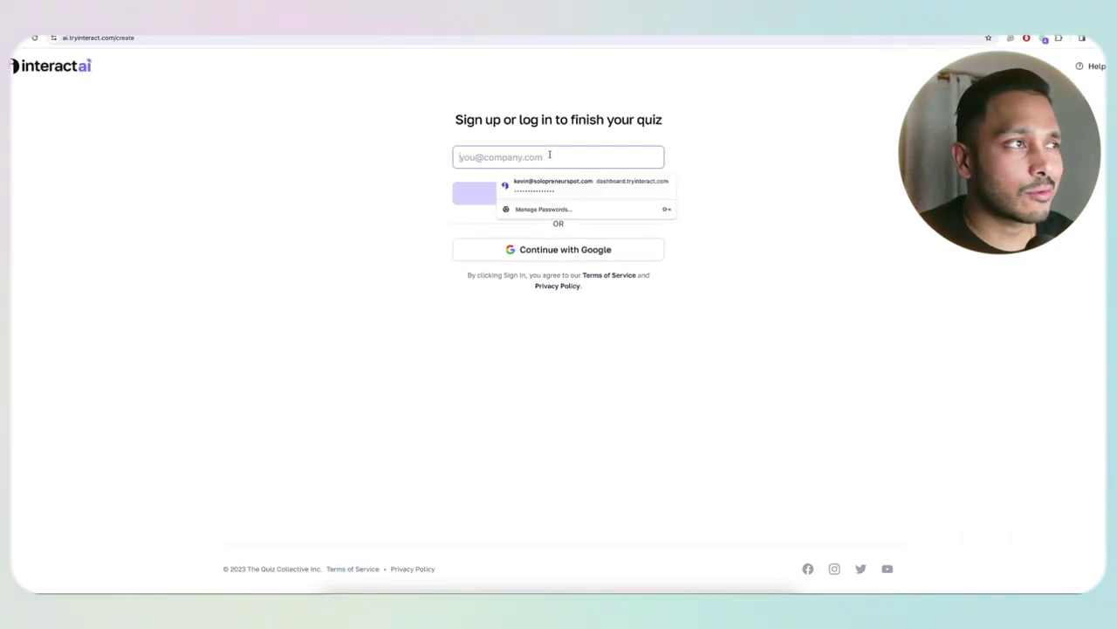
click(361, 165)
click(529, 155)
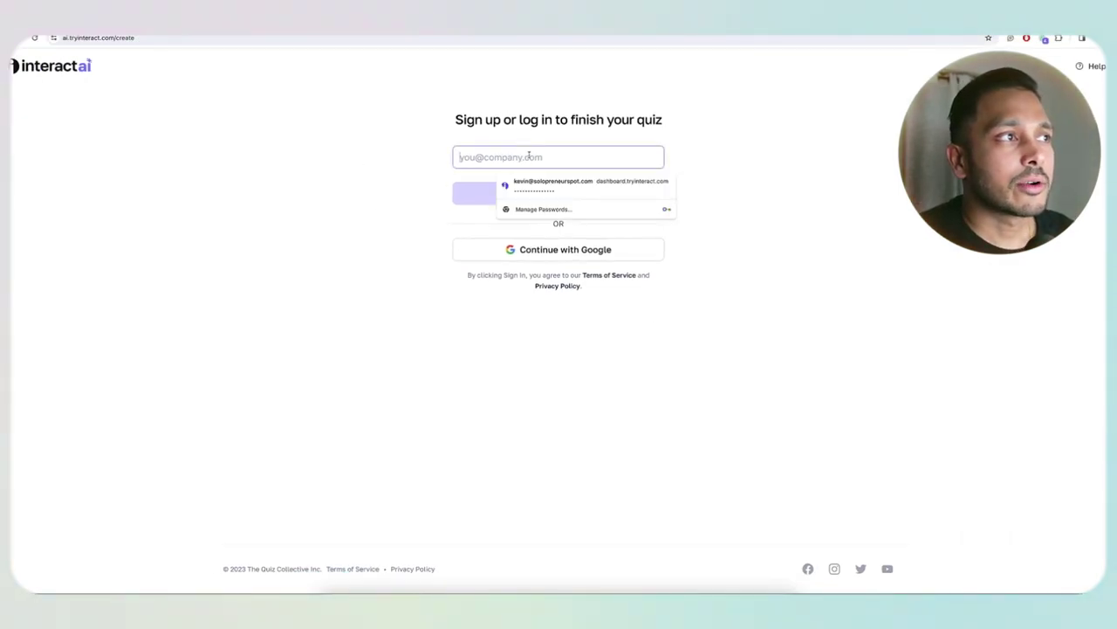
click(299, 251)
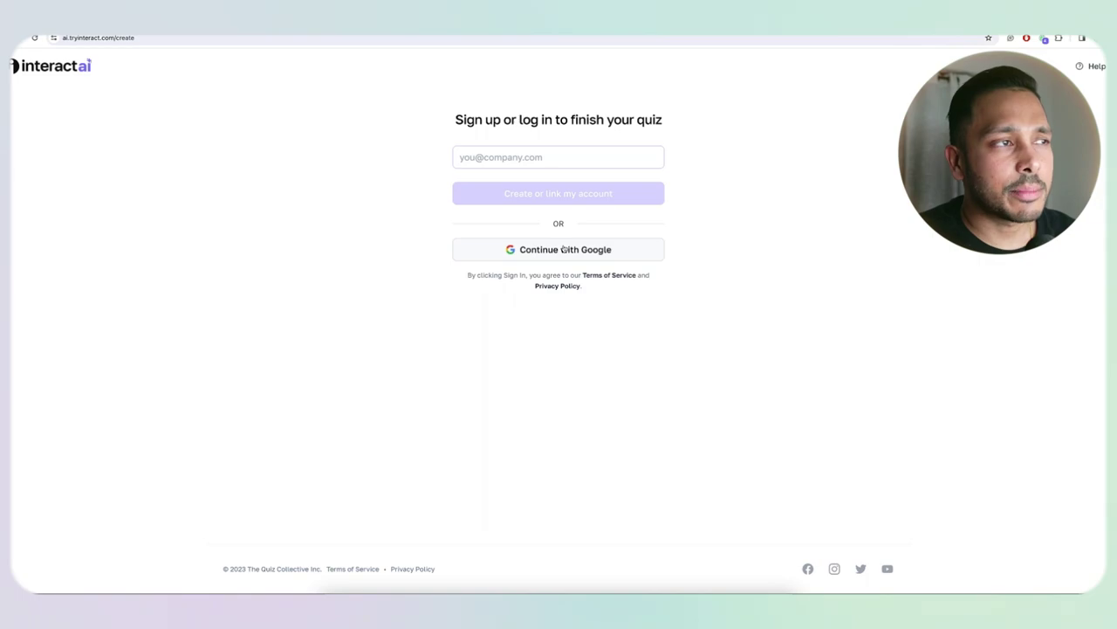
click(563, 250)
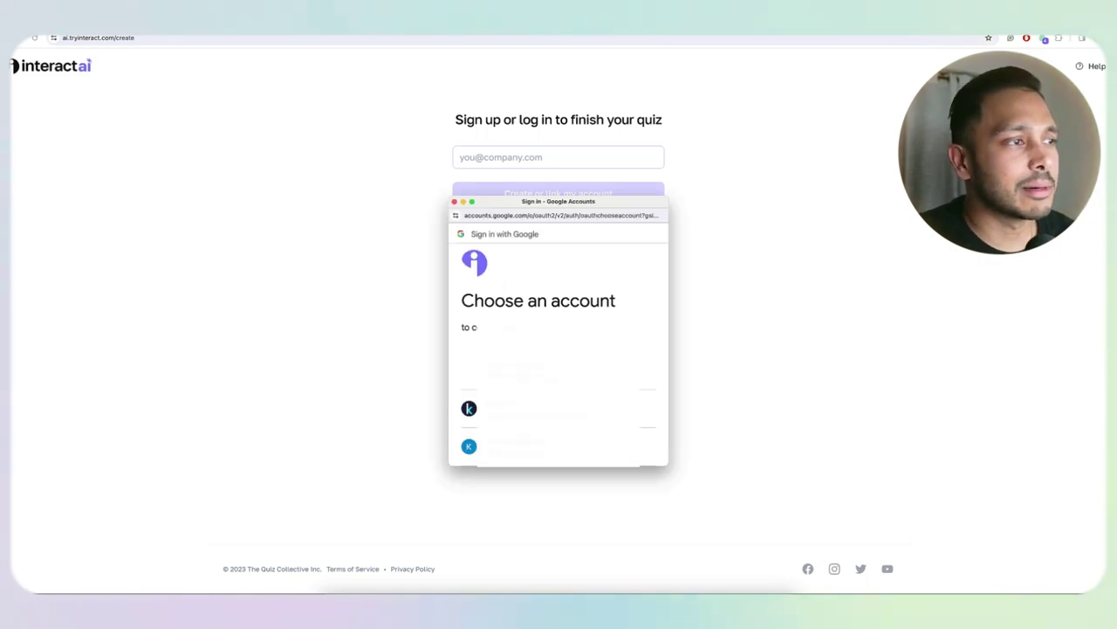
scroll(559, 350, down, 2)
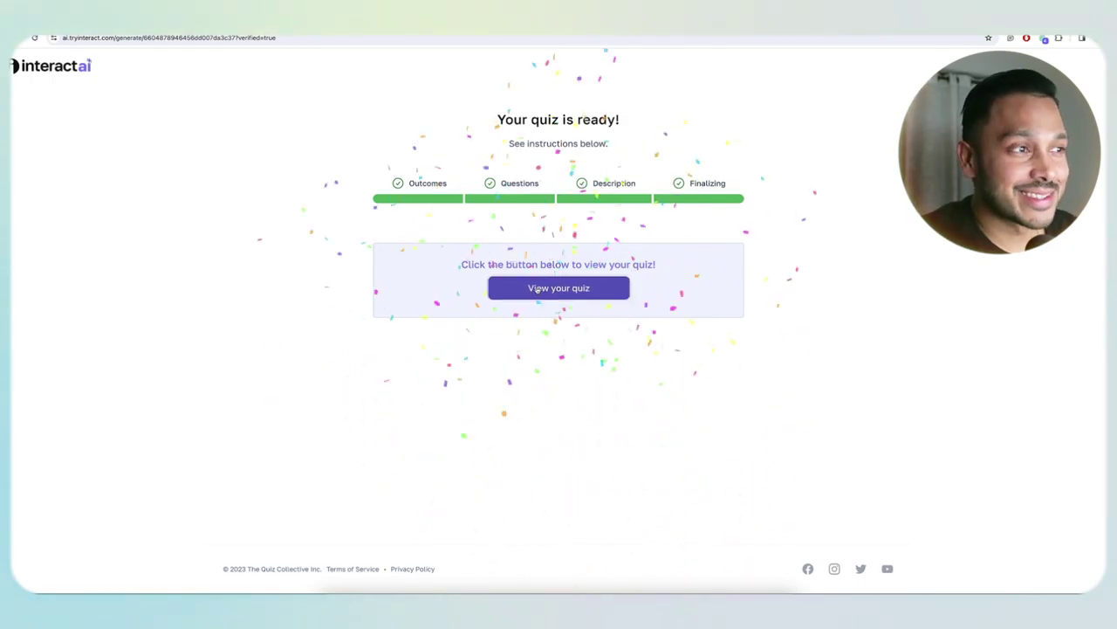
Step: Open the fitness plateau quiz in the editor, step through its five questions, then show its four results
click(538, 289)
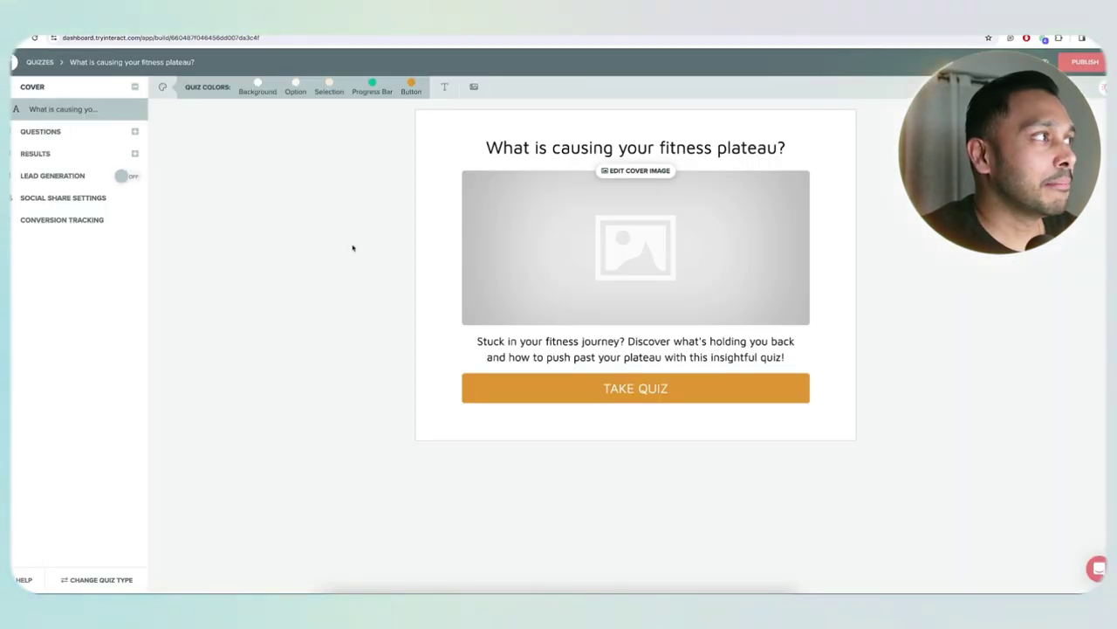
click(53, 131)
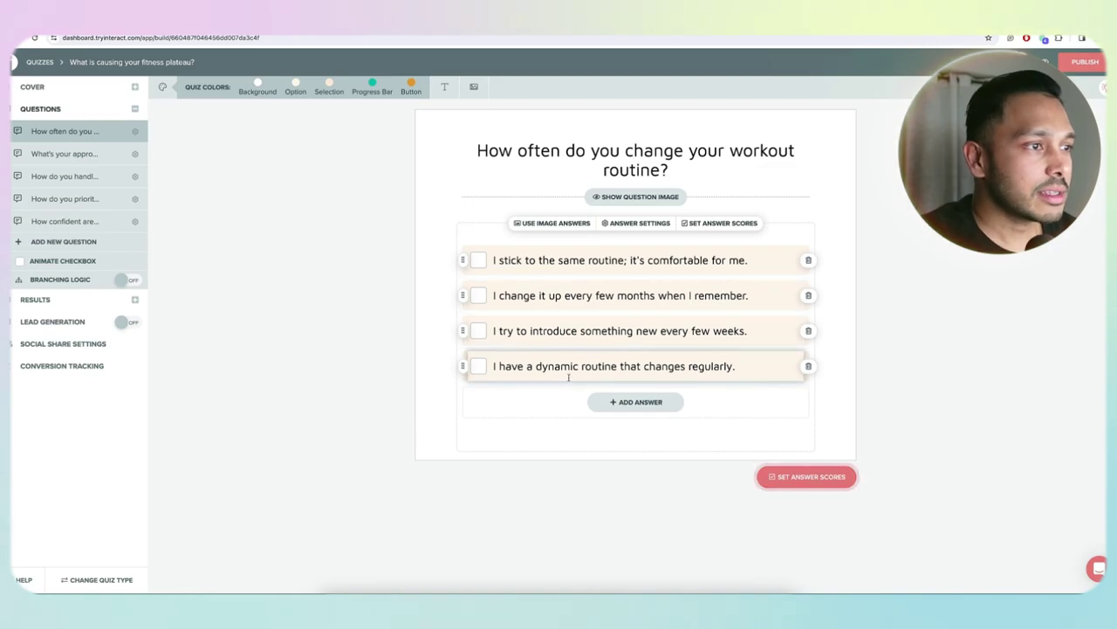
click(70, 154)
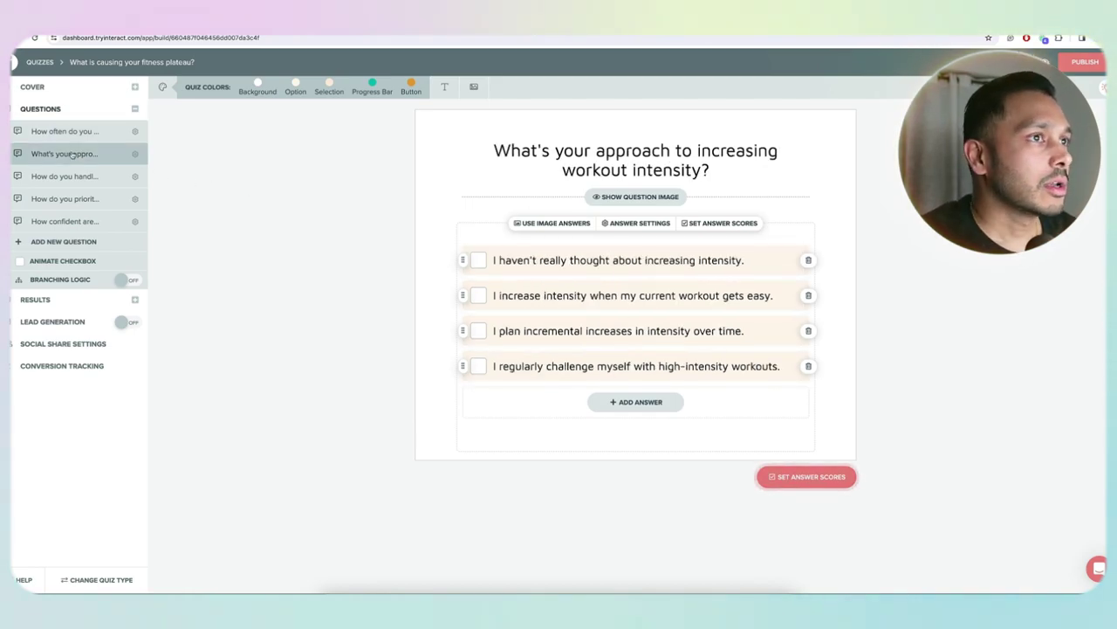
click(77, 176)
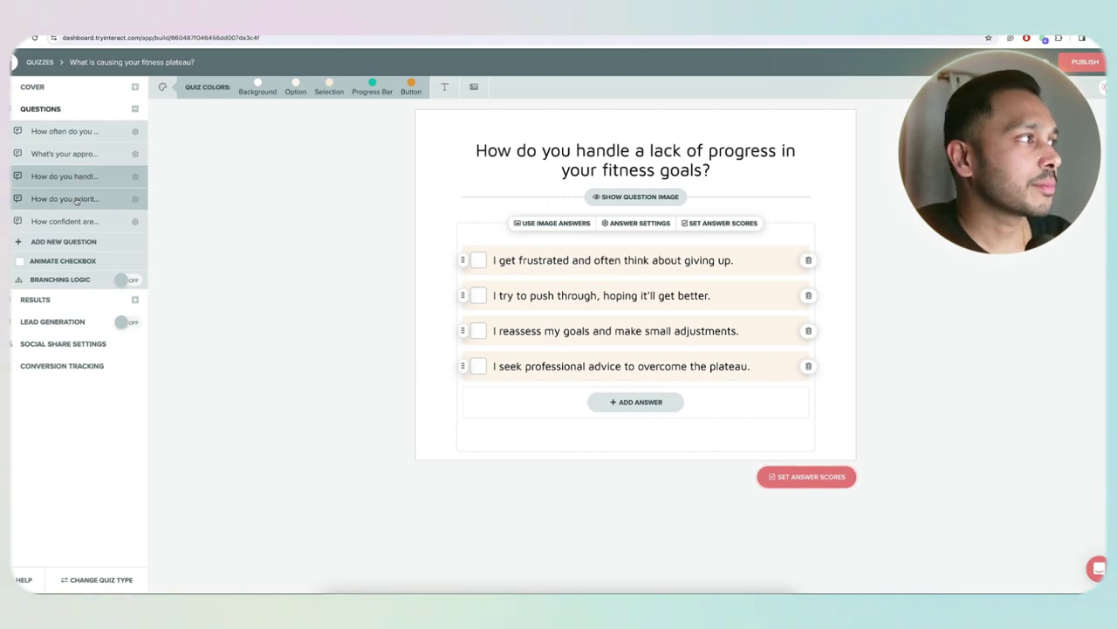
click(70, 199)
click(68, 223)
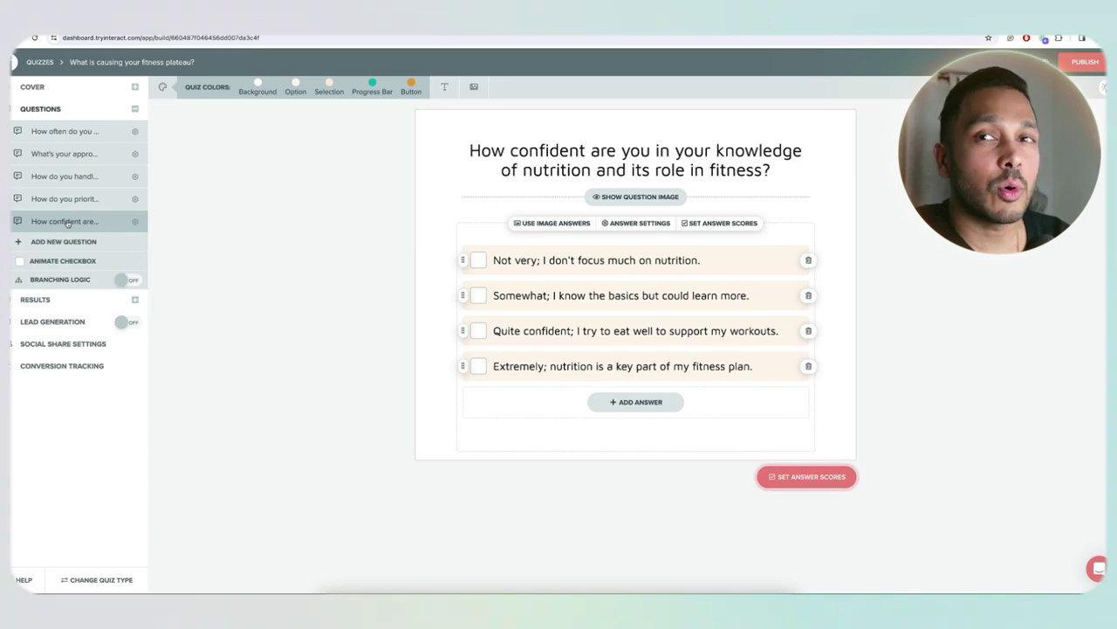
click(35, 299)
Step: Clear the Elite Enthusiast result's button text and switch on lead generation with an email opt-in form
click(53, 220)
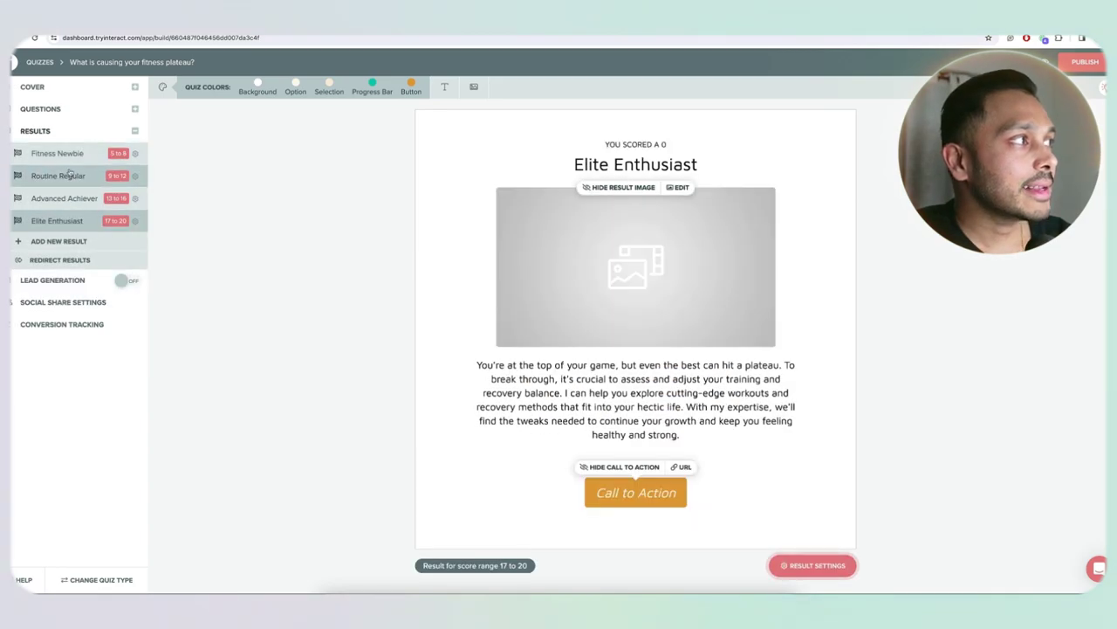
click(70, 155)
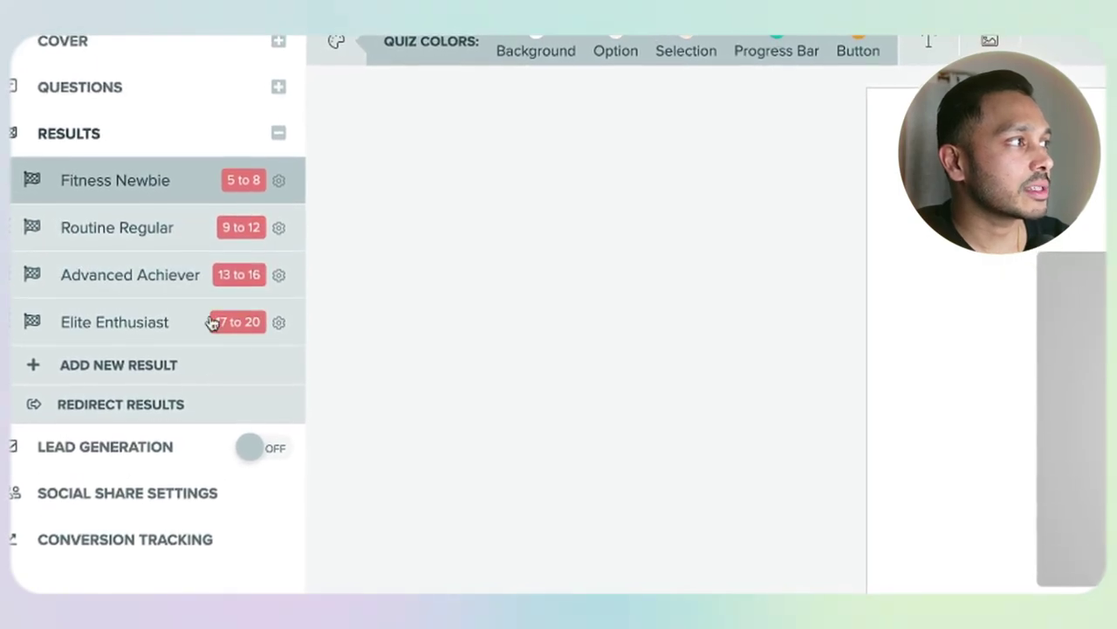
click(144, 323)
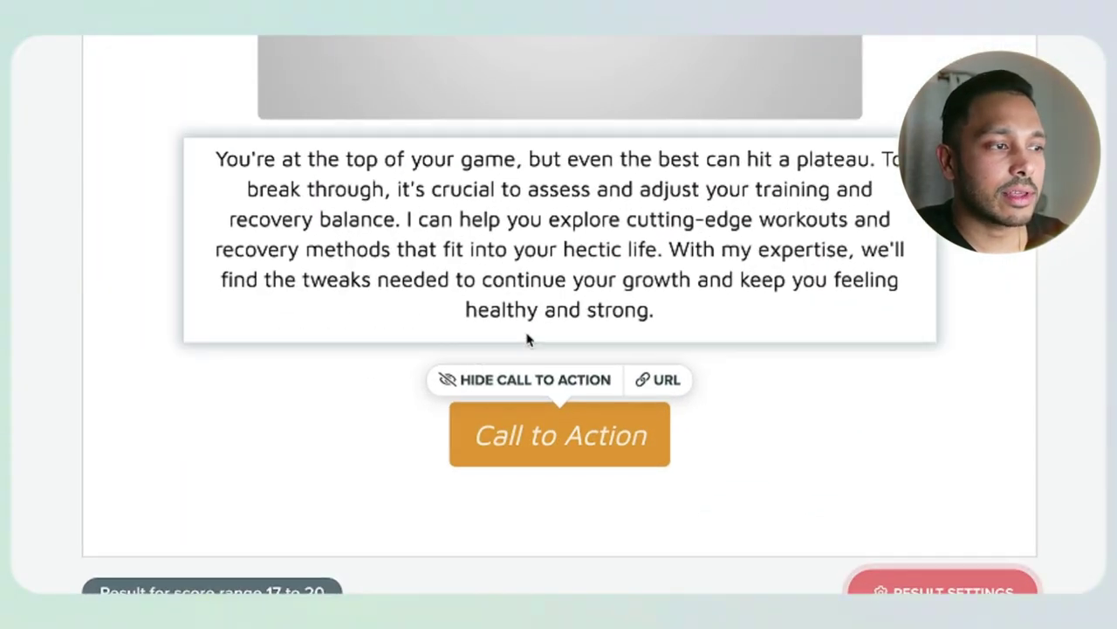
triple_click(567, 456)
key(BackSpace)
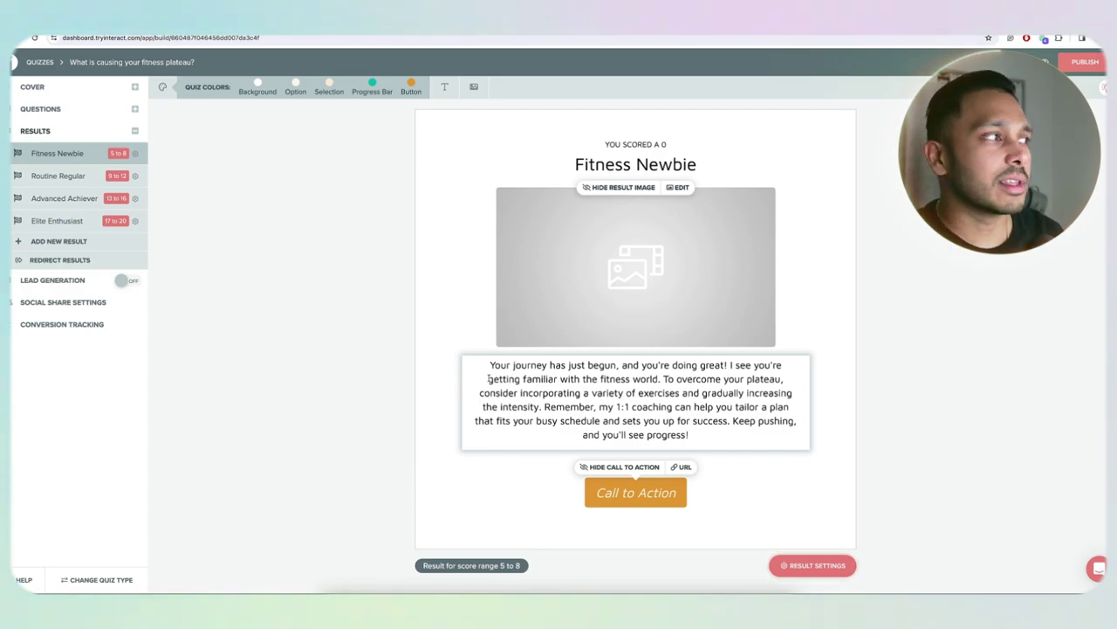
click(117, 280)
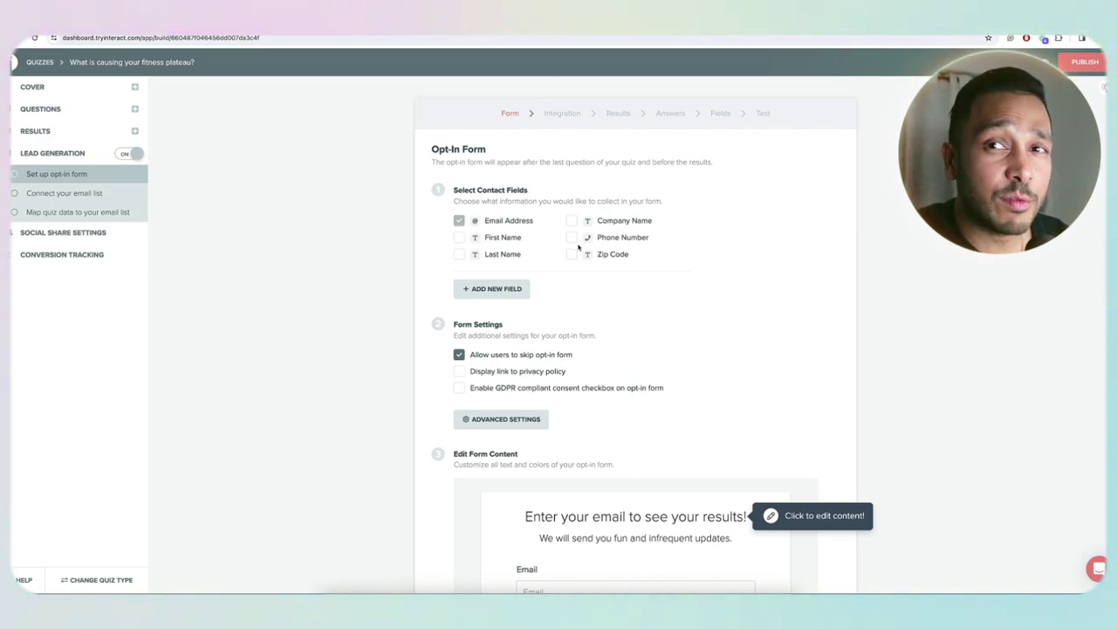
scroll(578, 248, down, 3)
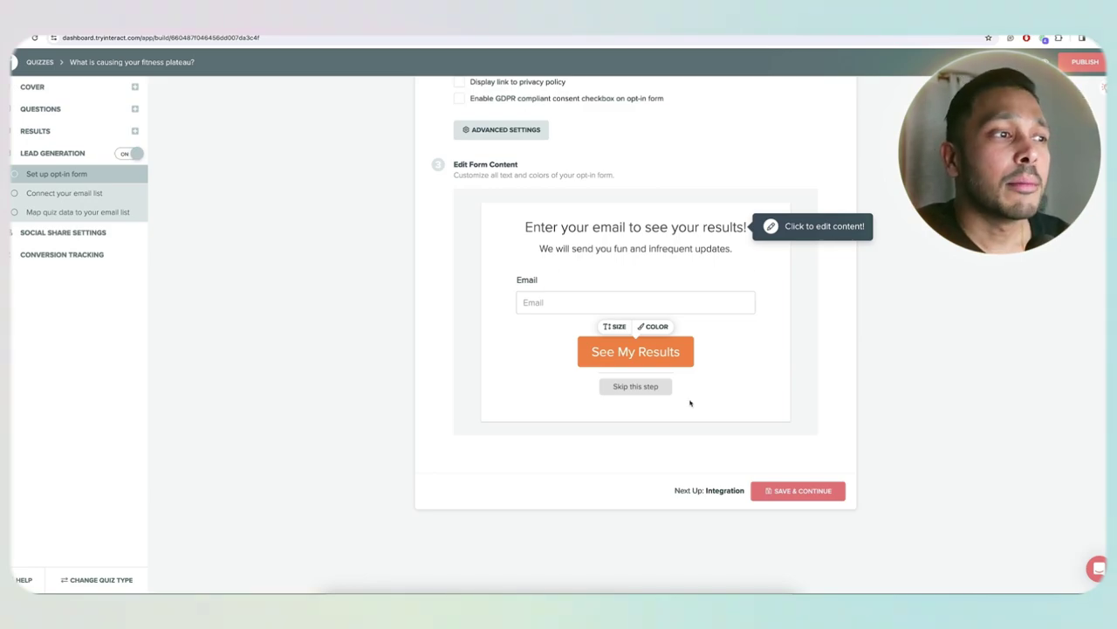
Step: Select the workout-routine question's title, check its font colours, then show its answer scores
click(58, 108)
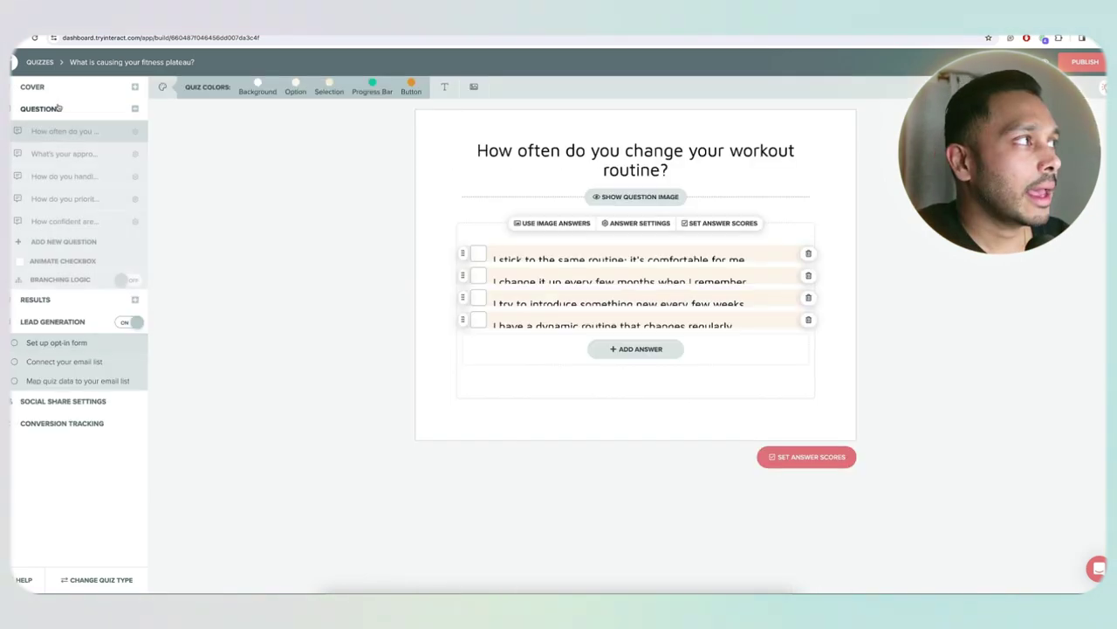
click(559, 152)
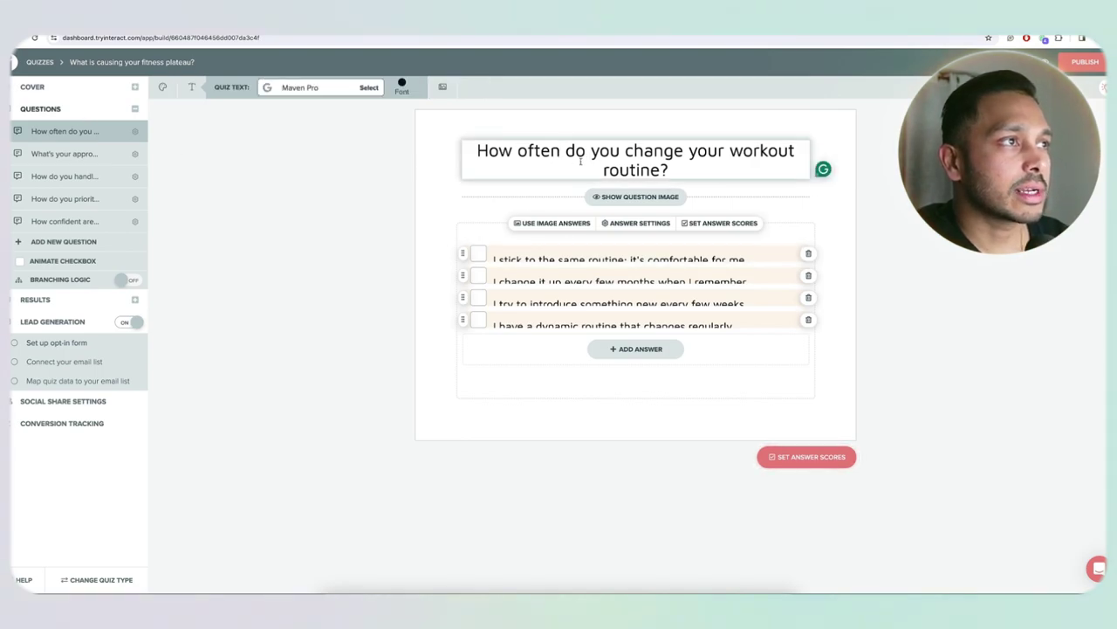
triple_click(716, 167)
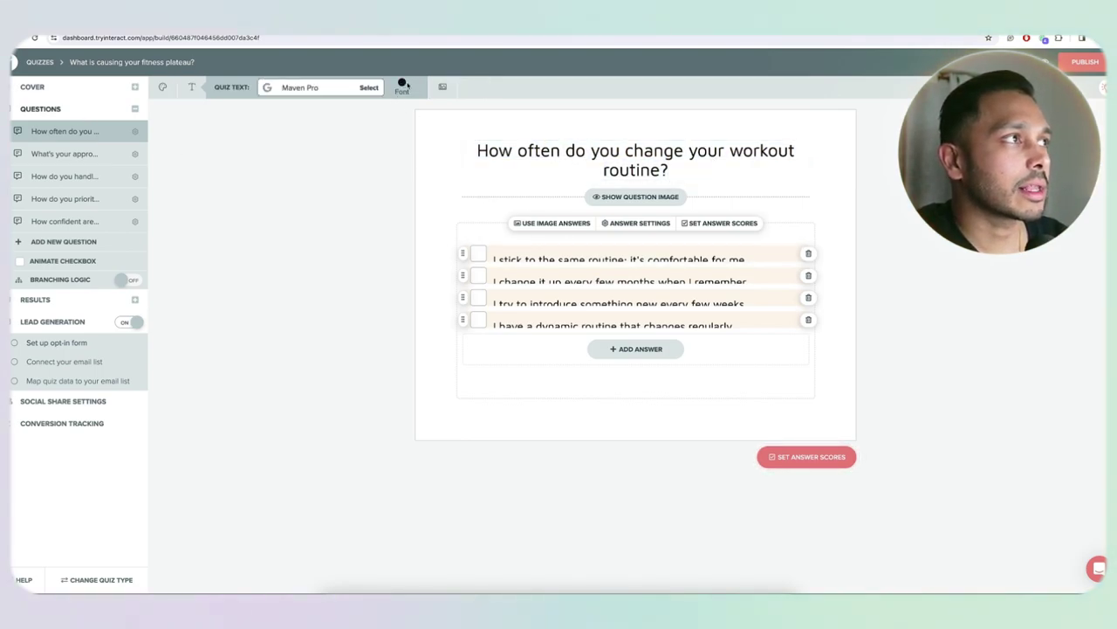
click(403, 83)
click(565, 272)
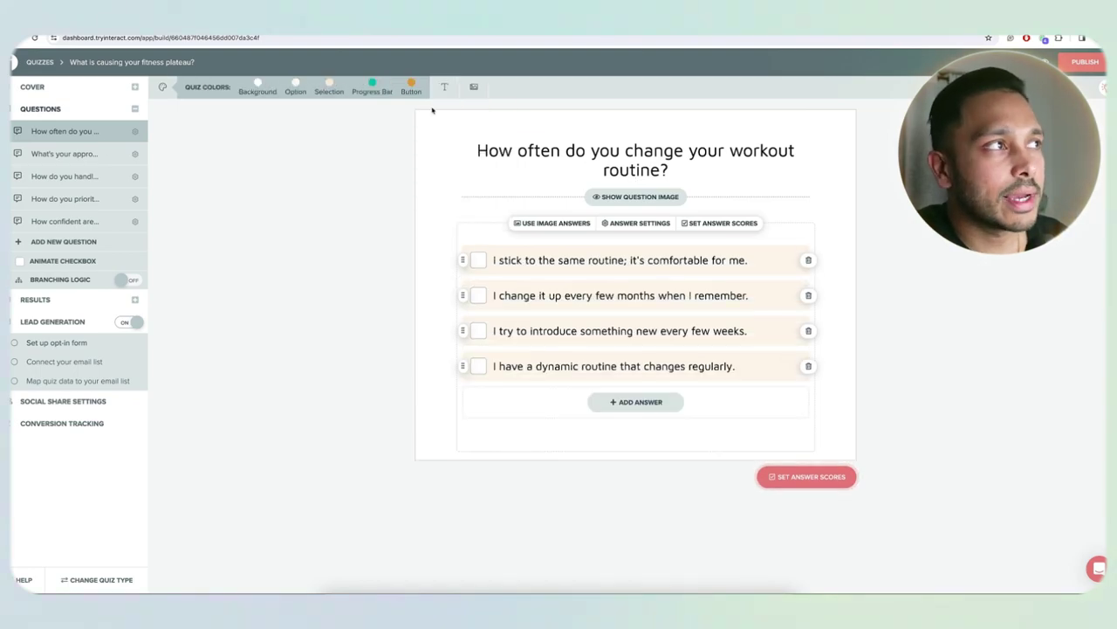
click(824, 472)
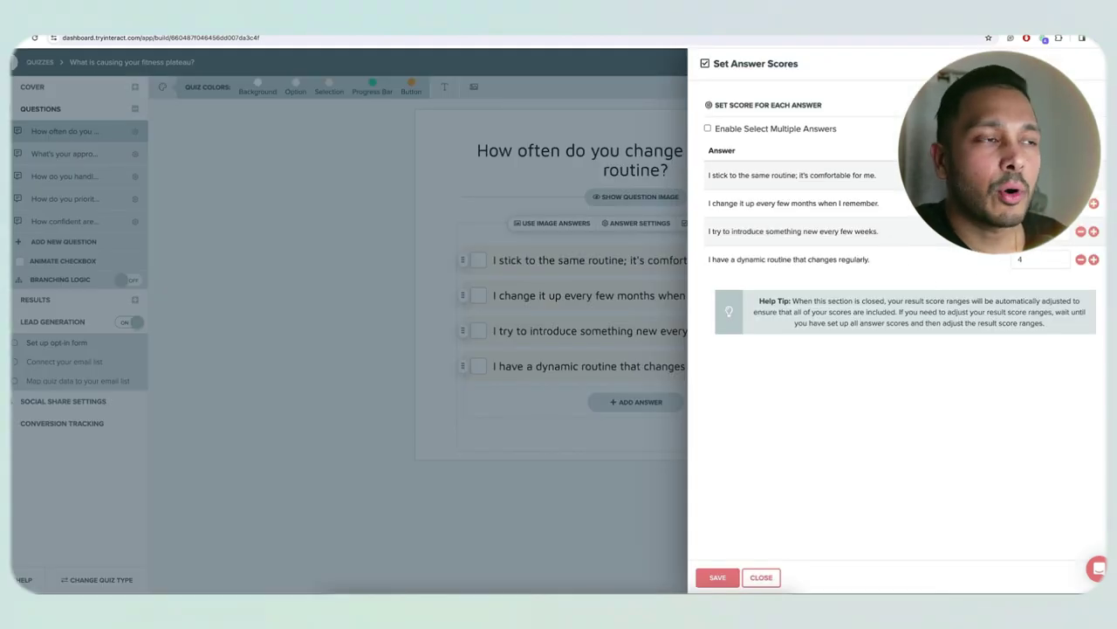
Step: Close the Set Answer Scores panel to return to the workout-routine question
click(774, 578)
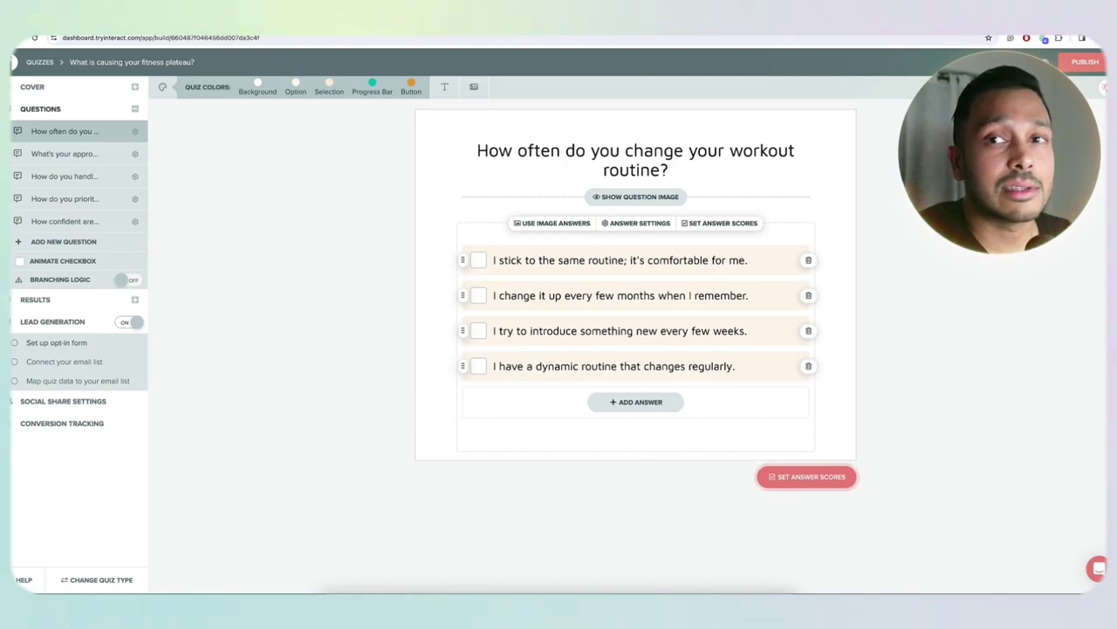
Step: Preview the quiz, answering all five questions to reach the Routine Regular result with a score of 9
click(1045, 62)
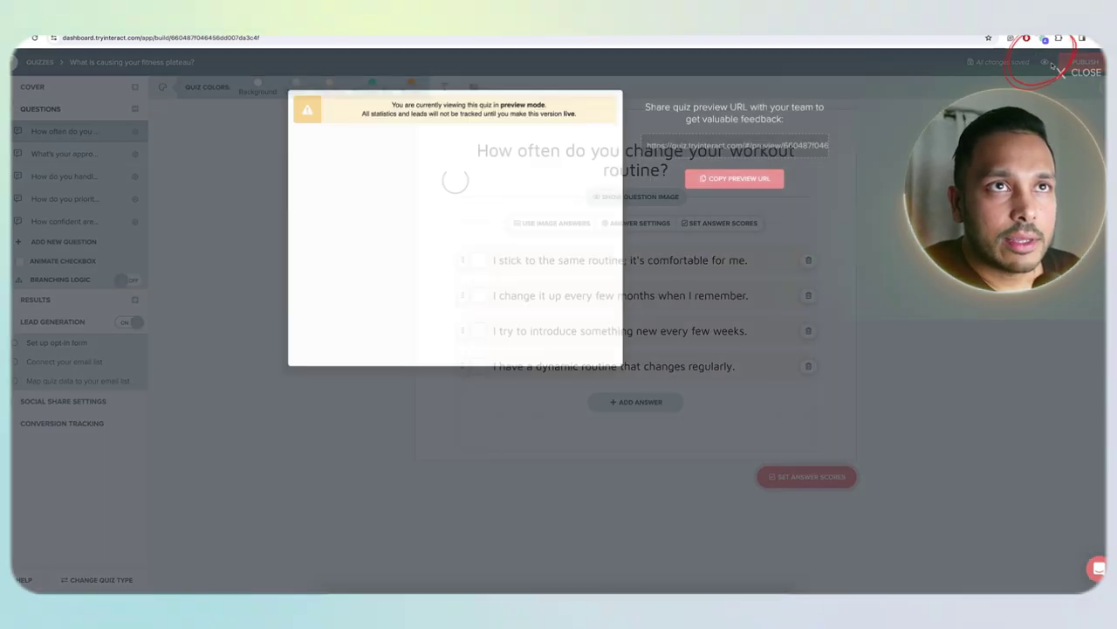
click(461, 210)
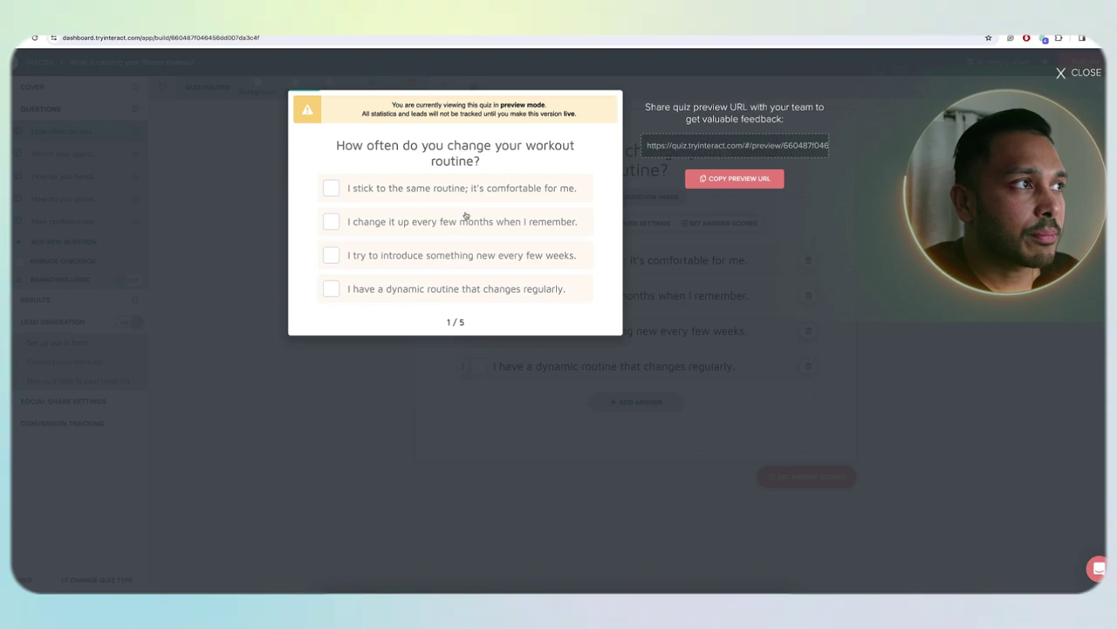
click(380, 224)
click(402, 186)
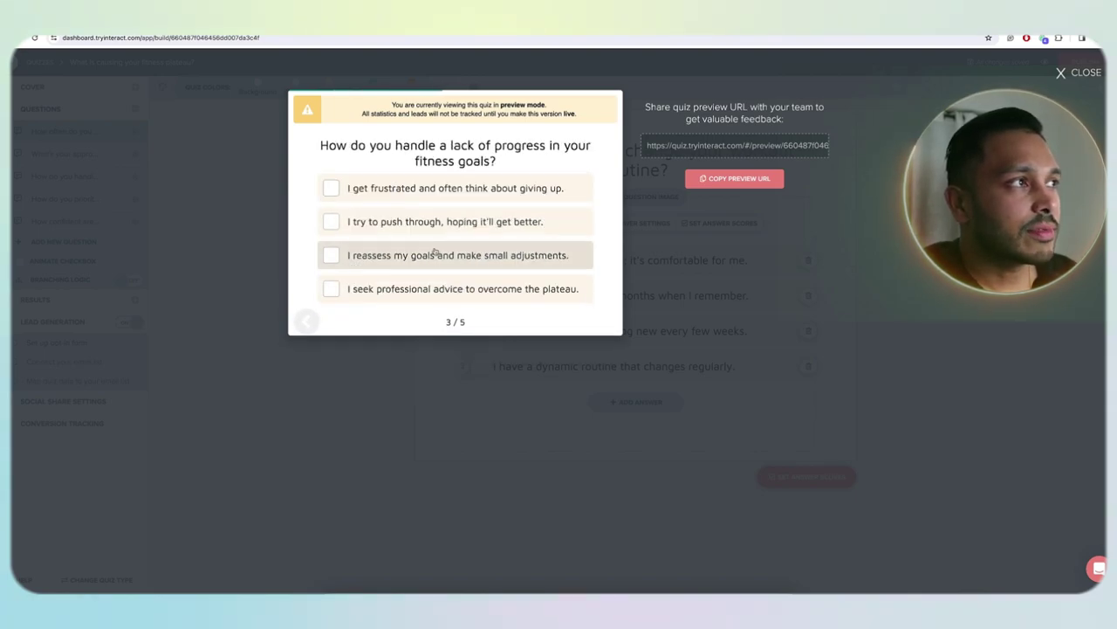
click(433, 255)
click(402, 232)
click(408, 188)
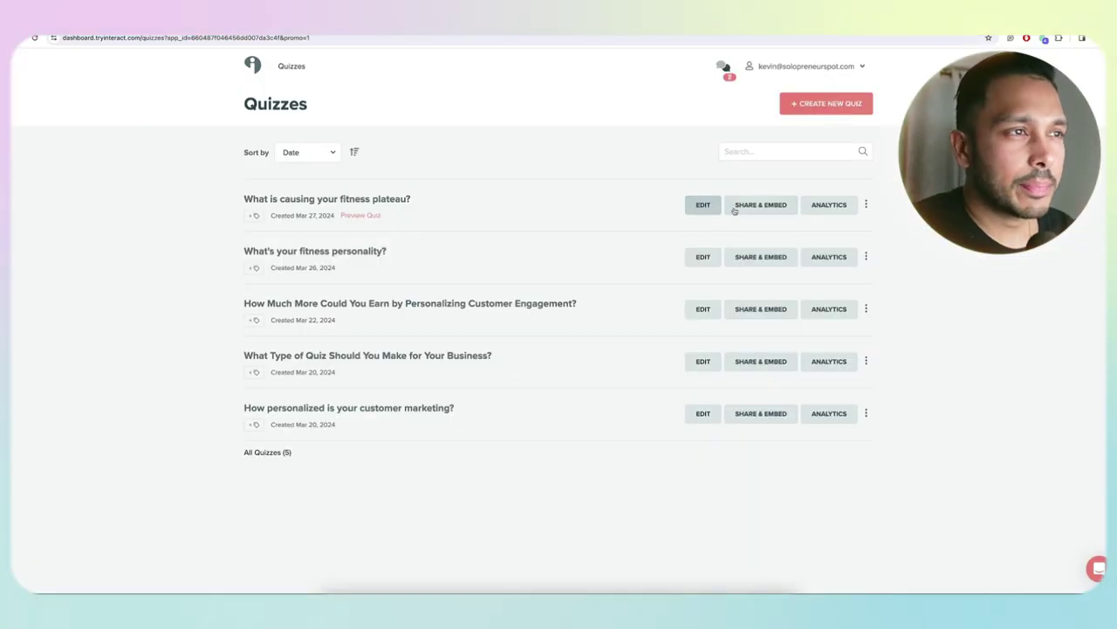
Step: Copy the fitness plateau quiz's live link, view its iframe embed code, and start a new browser tab
click(737, 207)
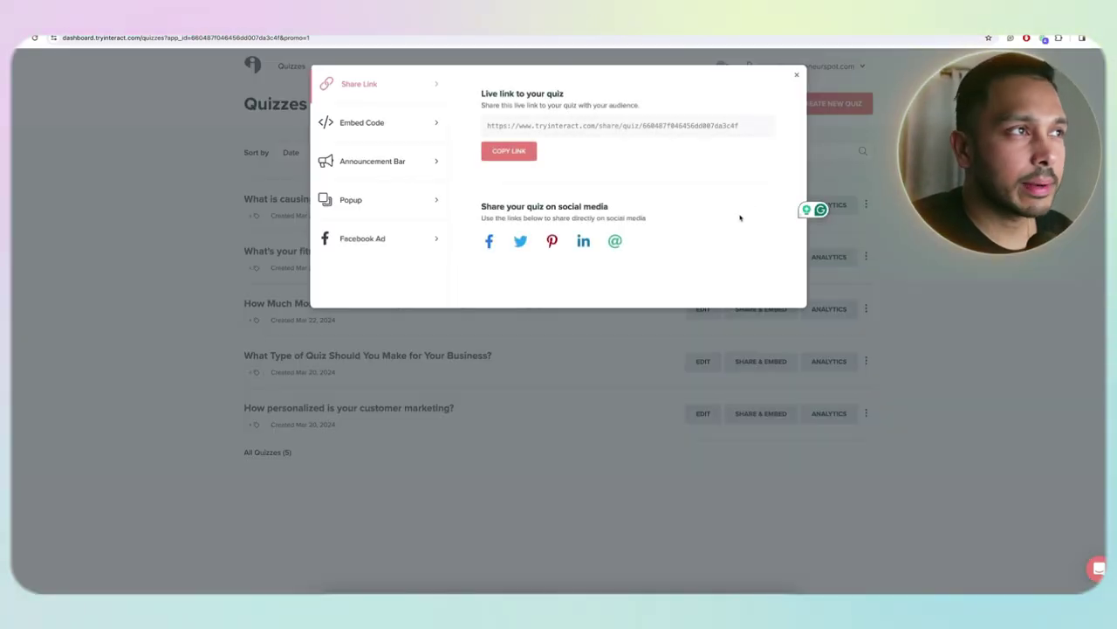
click(529, 152)
click(363, 123)
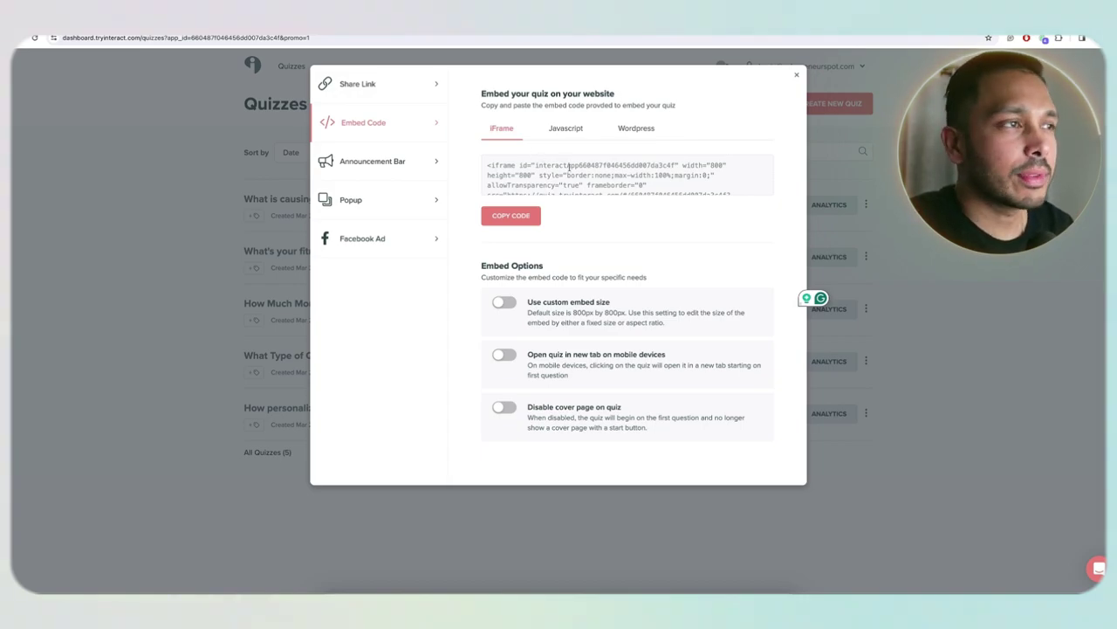
key(ctrl+t)
Step: Load the pasted quiz link, answer the first two live questions, then close the tab
key(ctrl+v)
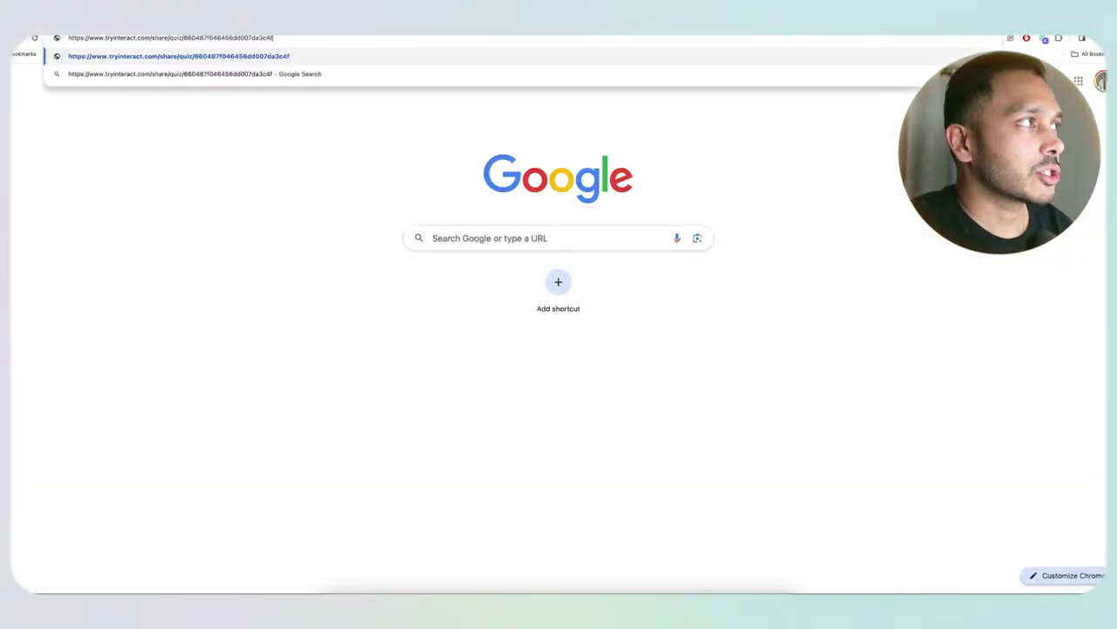
key(Return)
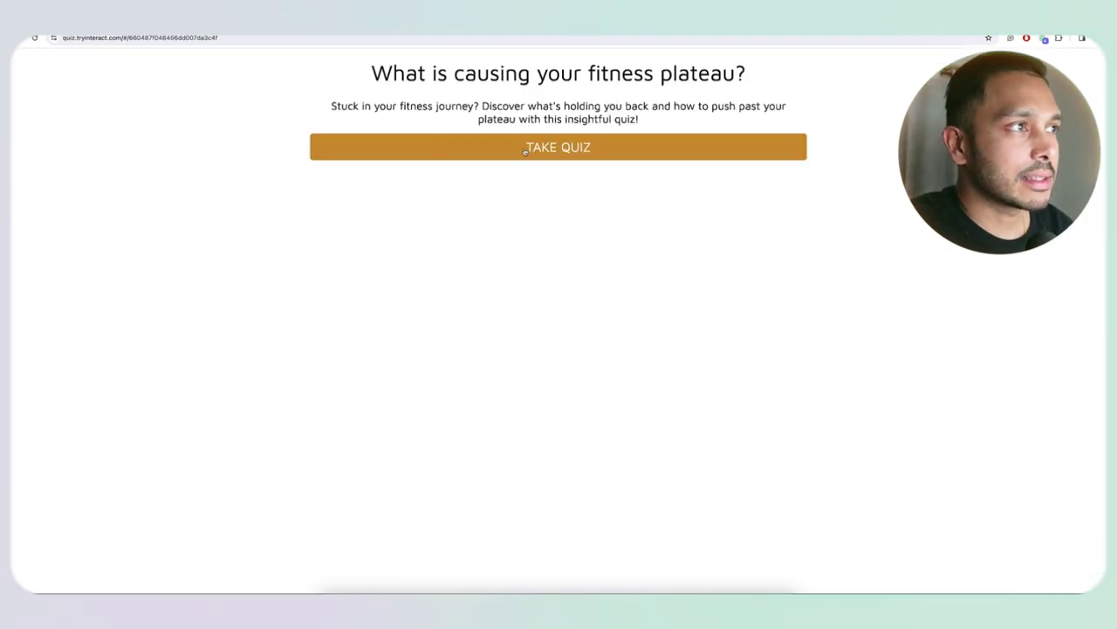
click(525, 150)
click(506, 150)
click(479, 117)
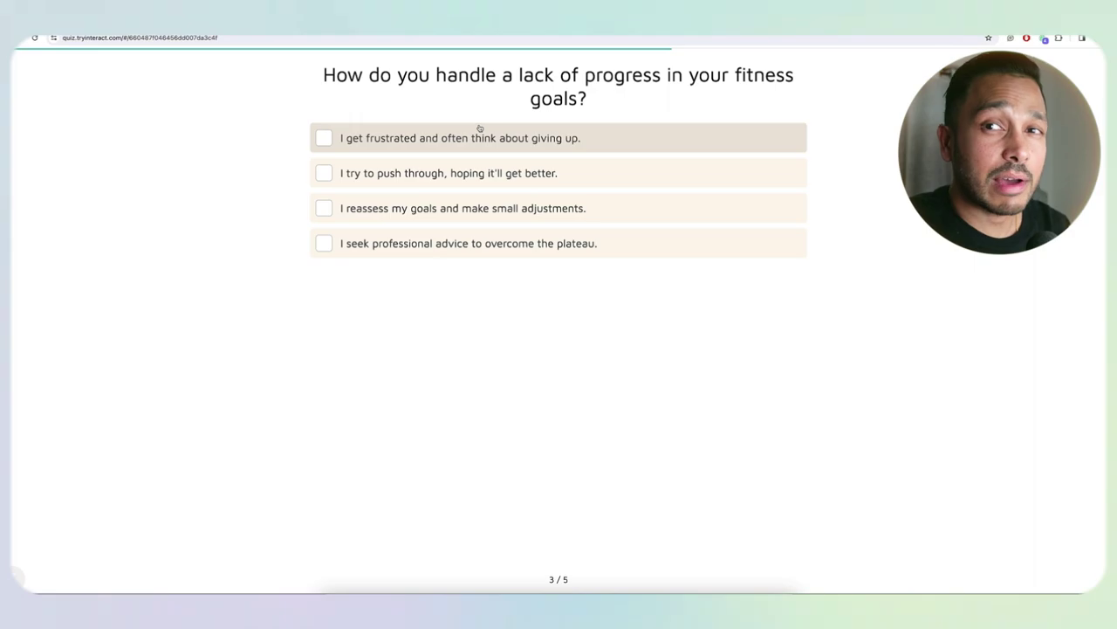
key(ctrl+w)
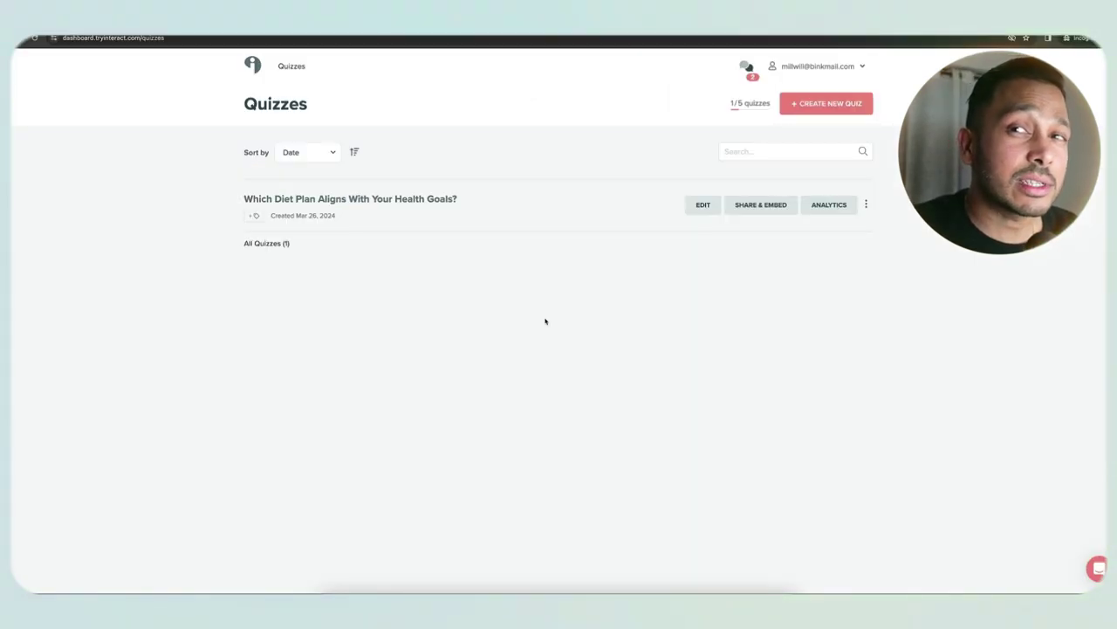
Step: Choose Upgrade Plan from the account menu to see the Lite, Growth and Pro plans at annual pricing
click(829, 66)
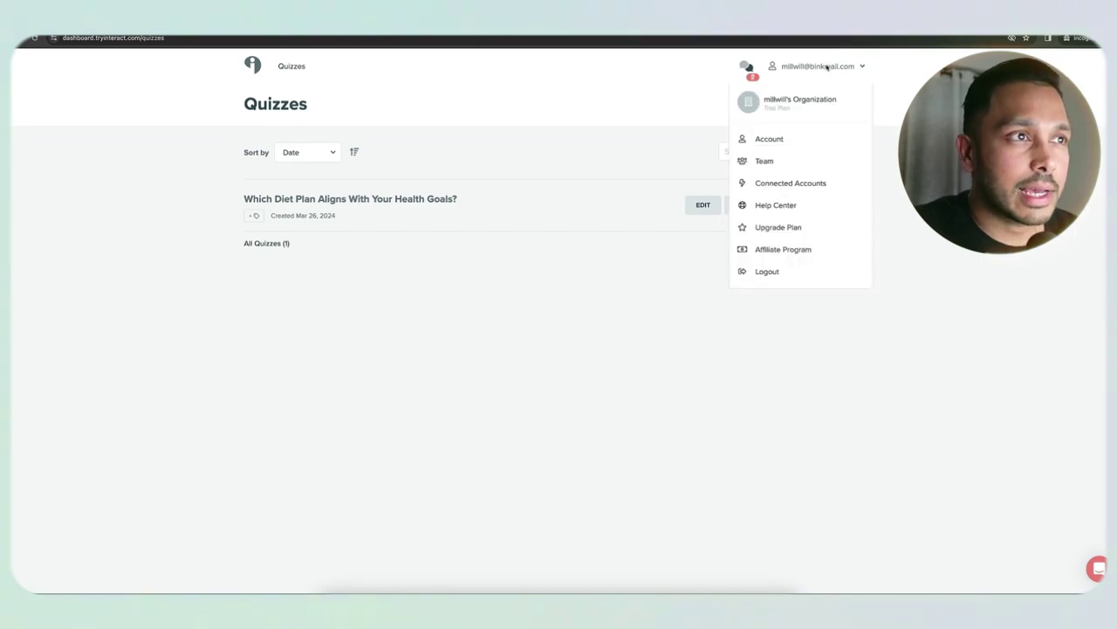
click(779, 228)
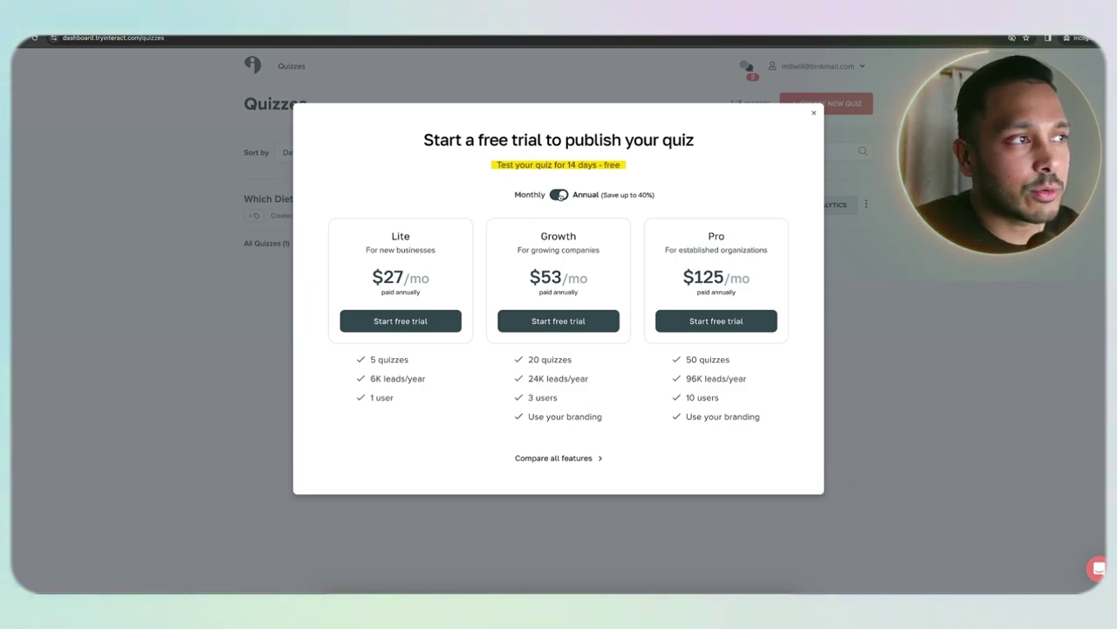
Step: Switch to monthly pricing and start the Lite plan's 14-day free trial at $39/month
click(561, 195)
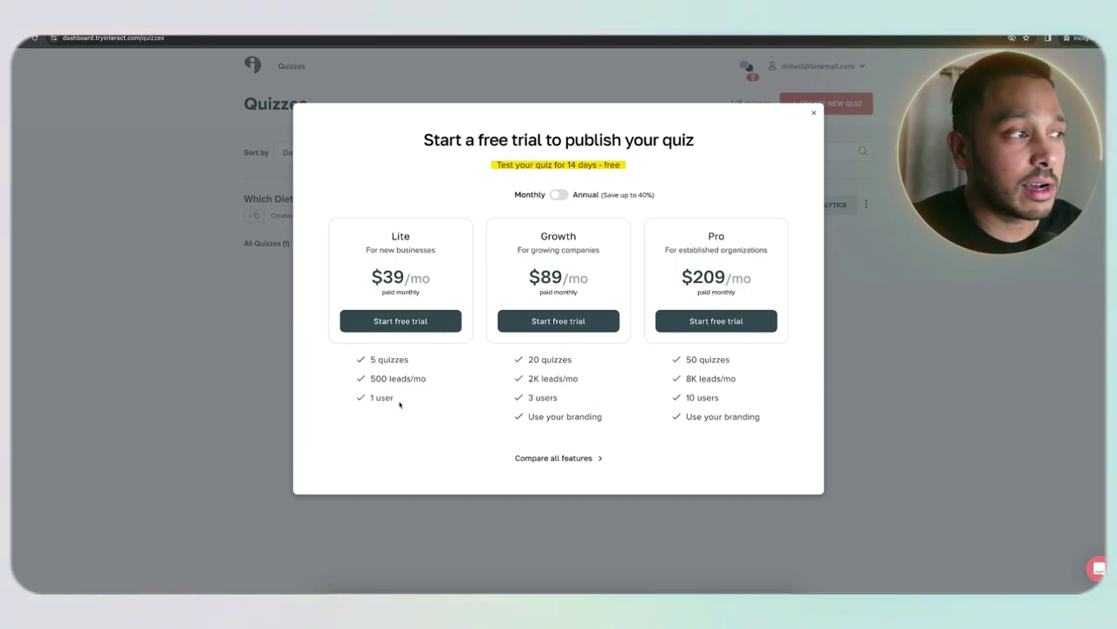
click(400, 320)
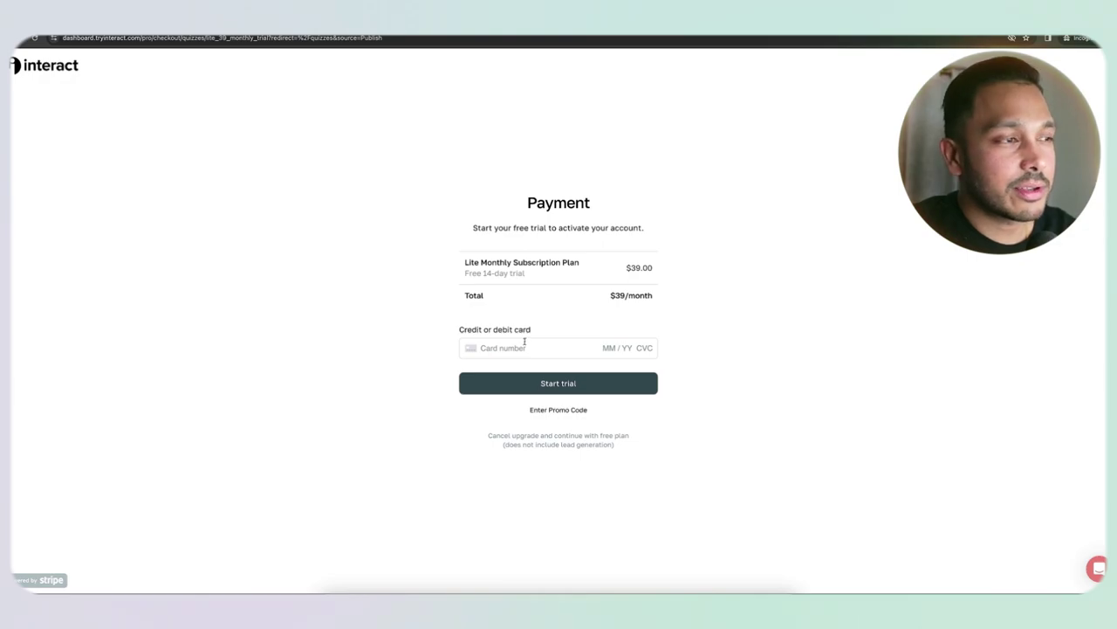